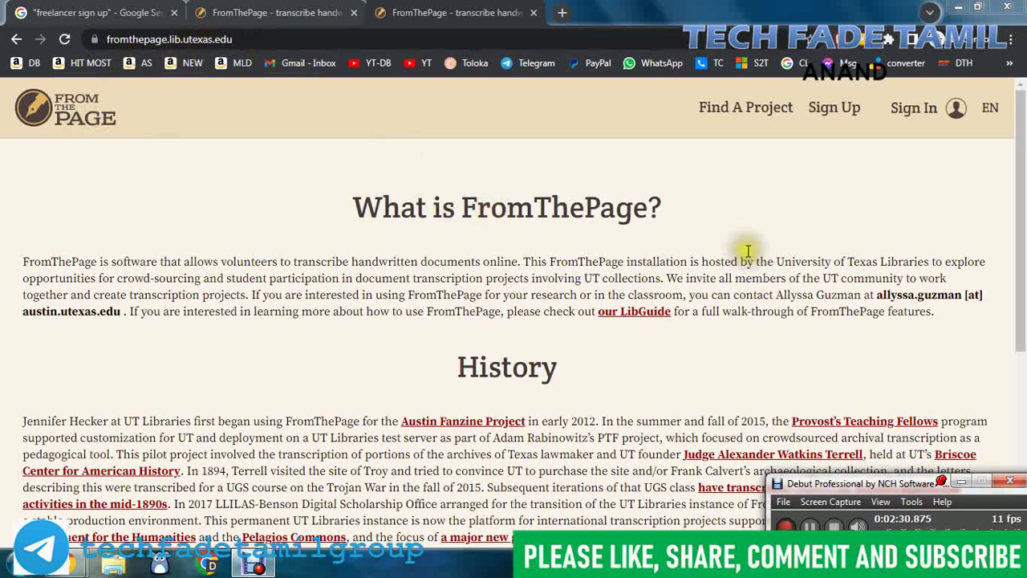
scroll(794, 272, "down", 4)
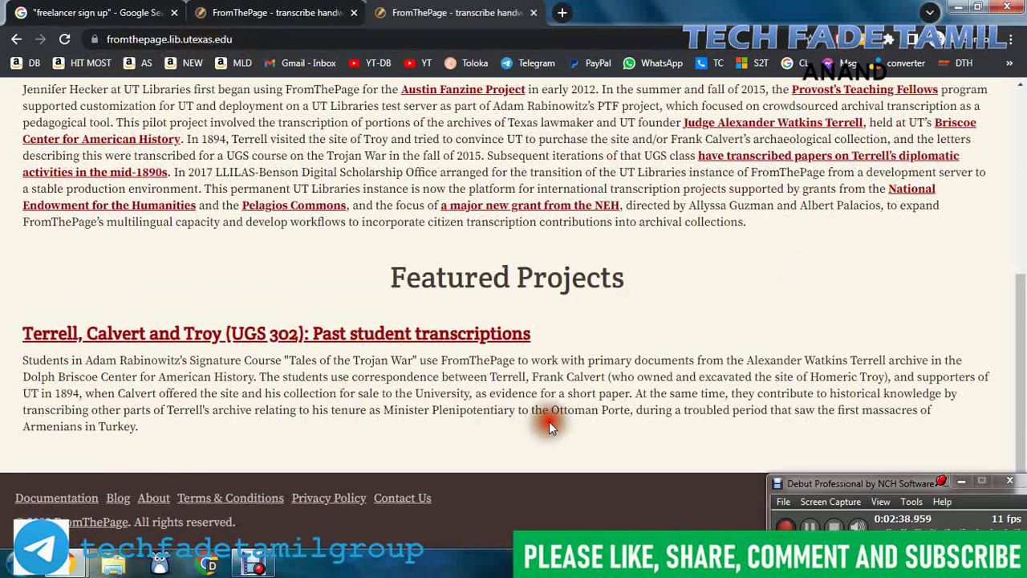
scroll(726, 425, "up", 4)
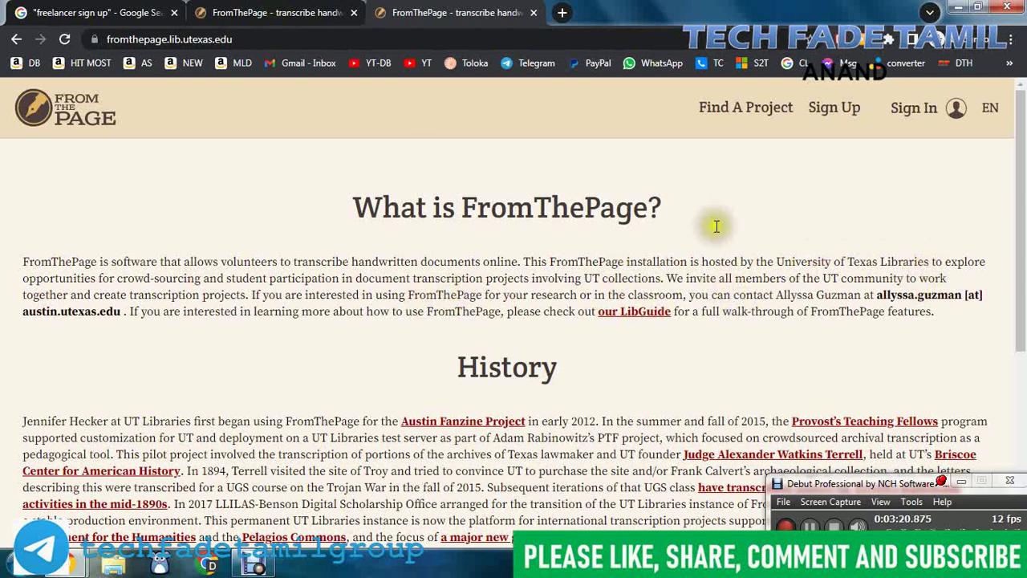
scroll(854, 286, "down", 2)
scroll(854, 286, "up", 2)
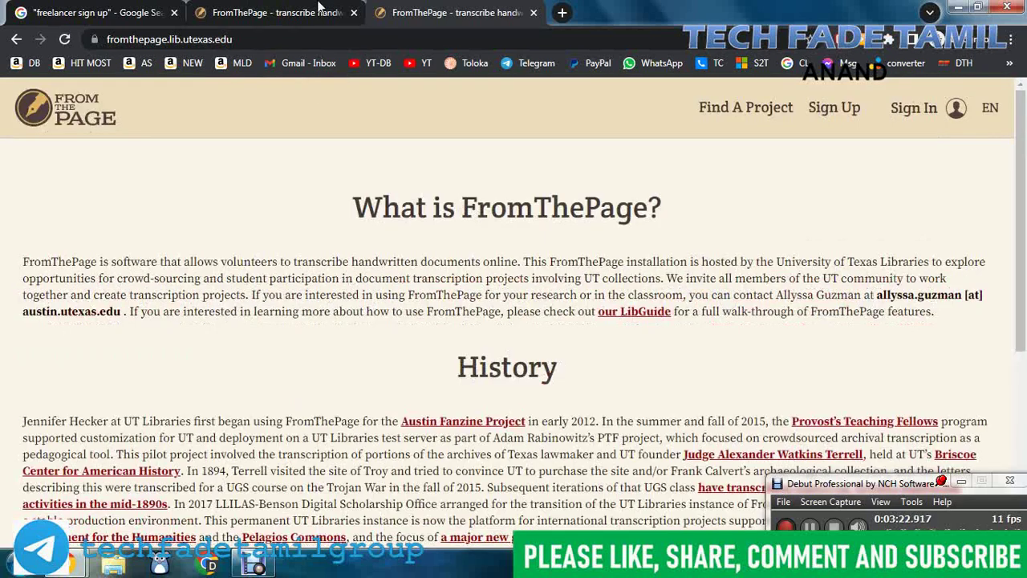
Step: Switch back and forth between the fromthepage.com home page and the UT Libraries introduction page
left_click(335, 23)
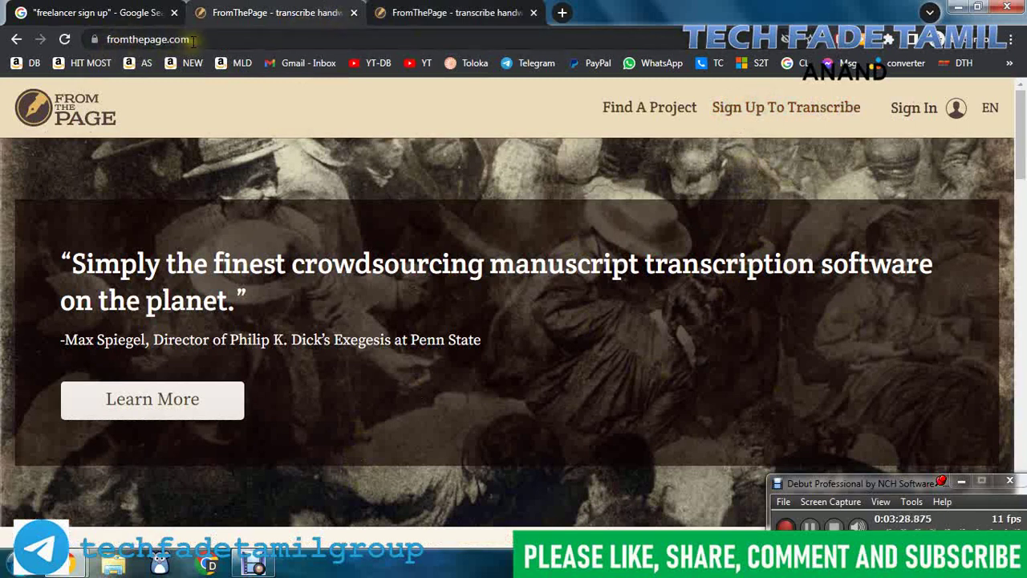
left_click(439, 12)
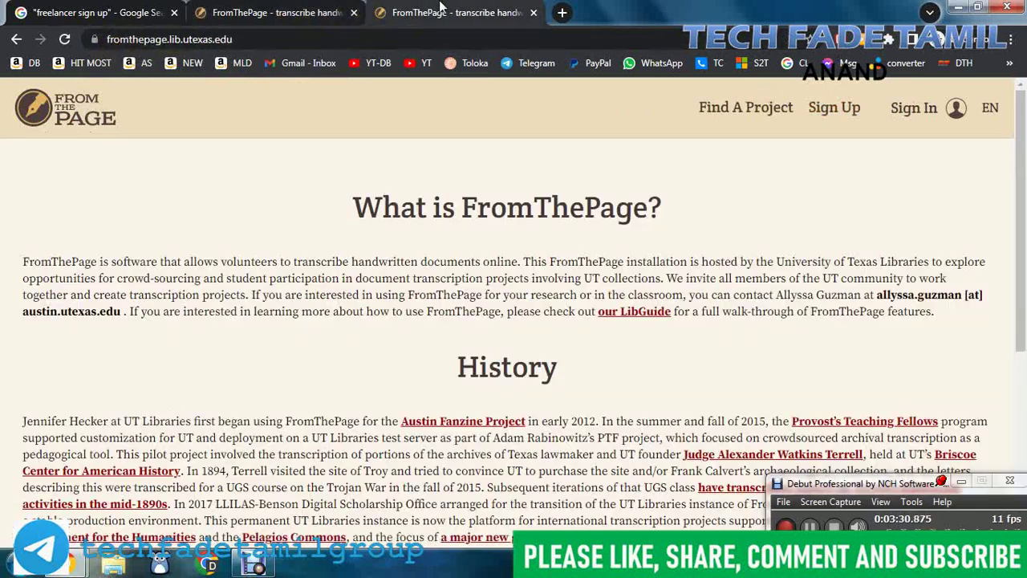
left_click(337, 13)
left_click(432, 8)
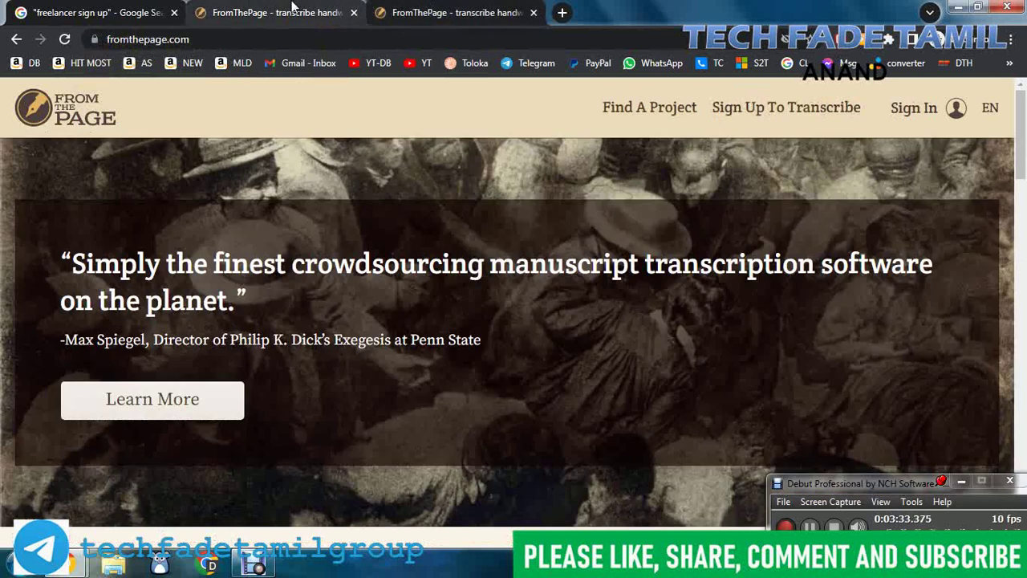
left_click(295, 10)
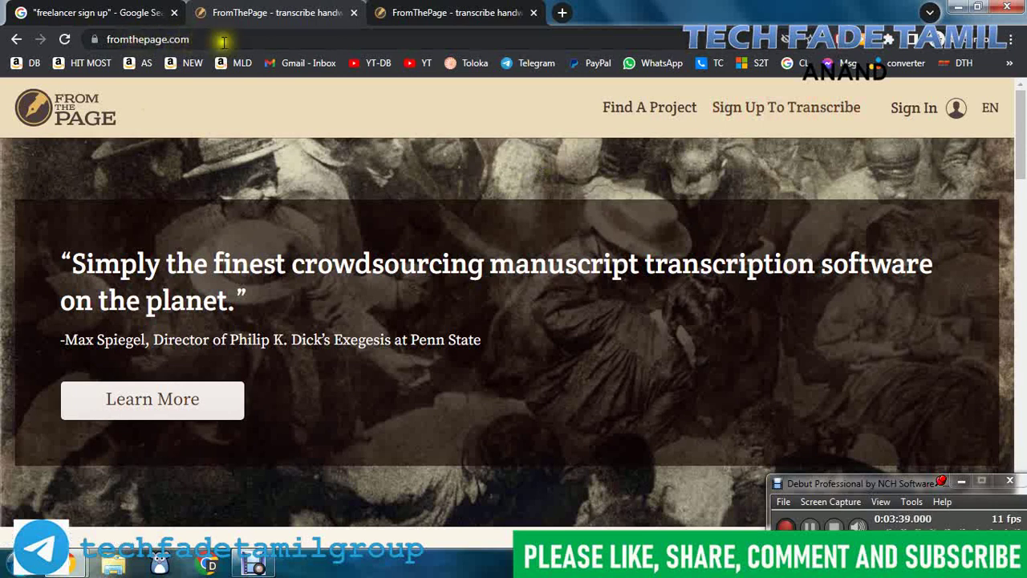
Step: Glance at the account sign-up page, then open the Find A Project directory from the home page
left_click(498, 7)
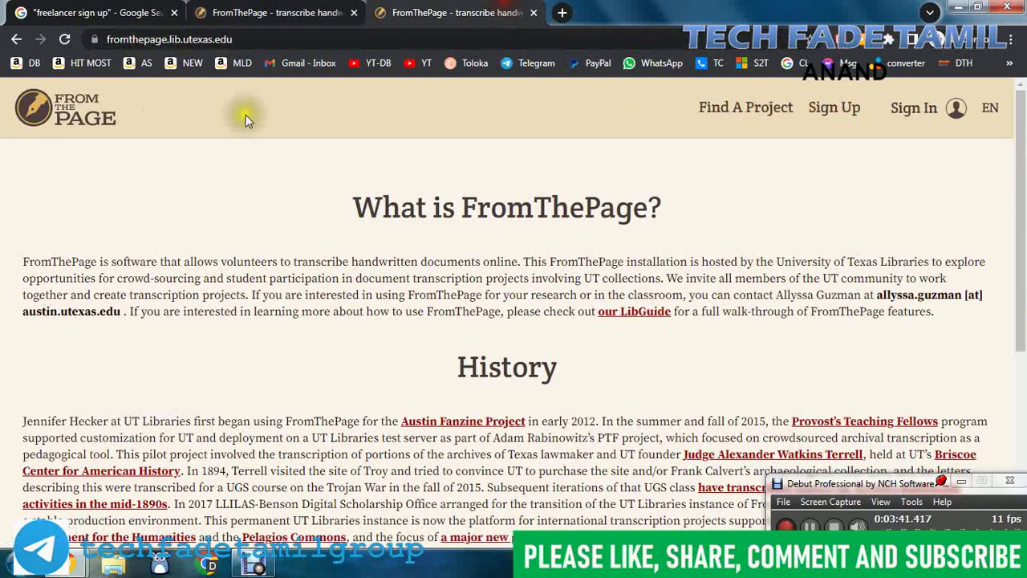
left_click(837, 111)
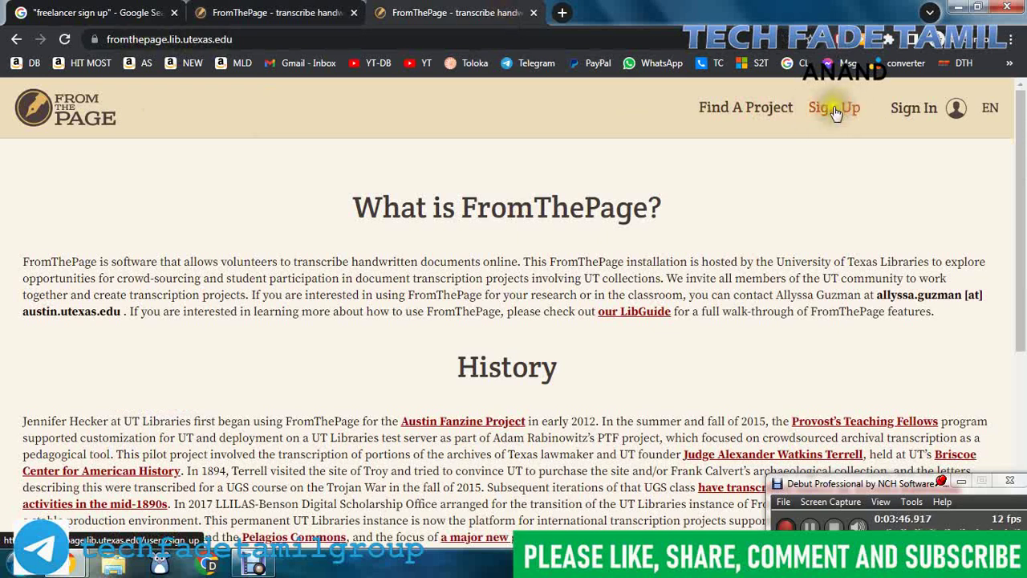
left_click(321, 14)
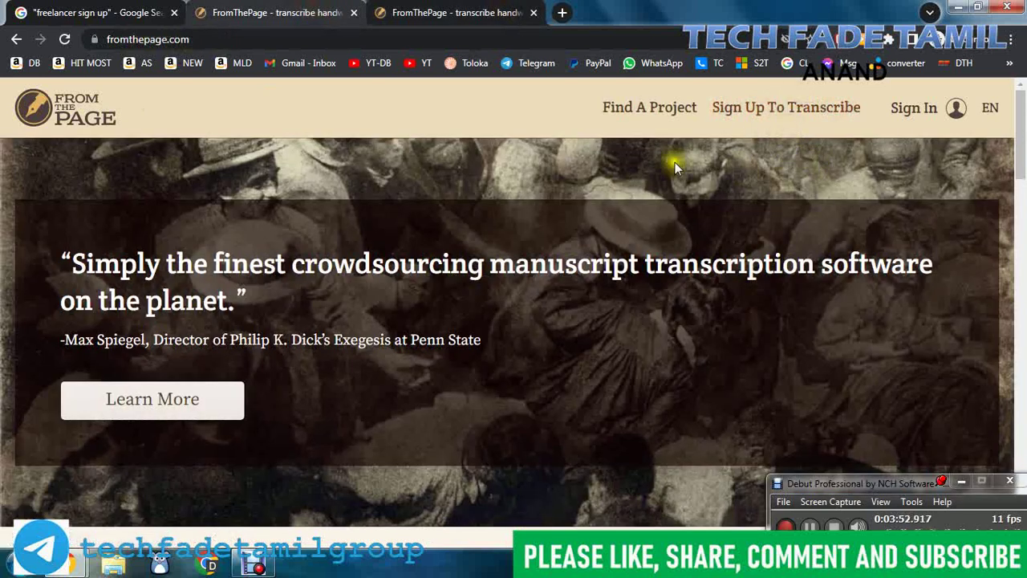
left_click(658, 109)
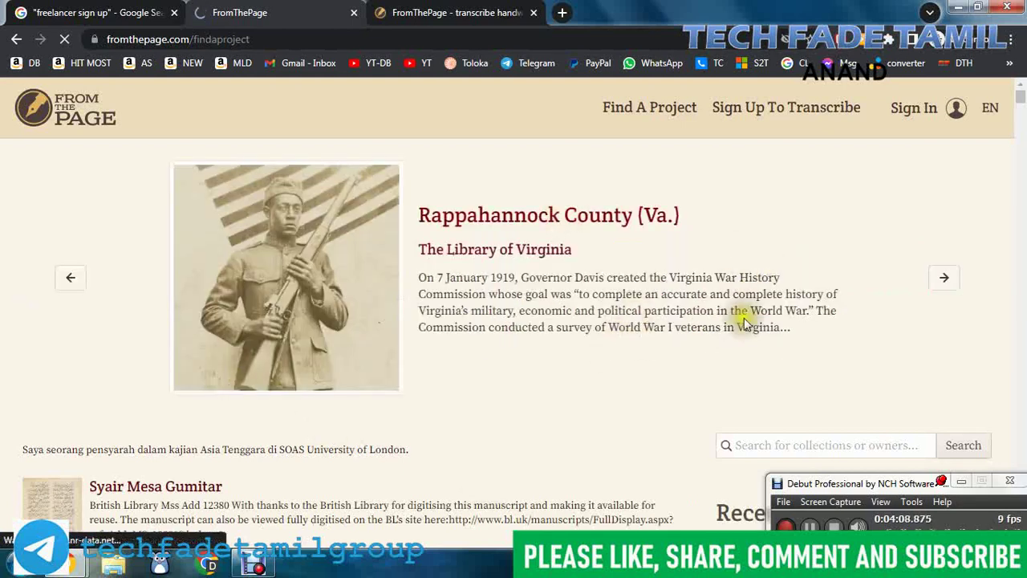
Step: Scroll down through the Find A Project listings and back up toward the top
scroll(622, 358, "down", 3)
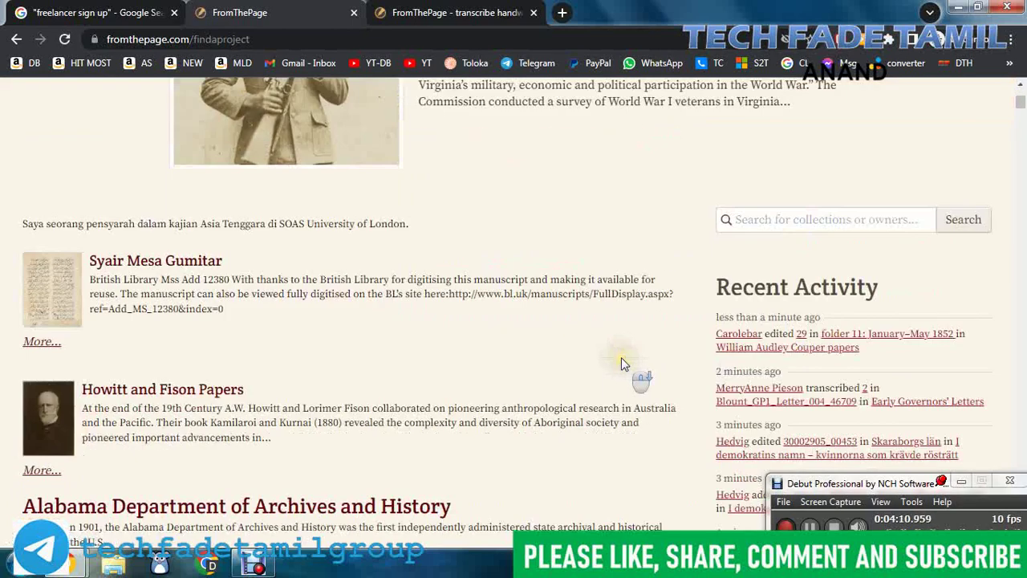
scroll(621, 359, "down", 7)
scroll(329, 377, "down", 7)
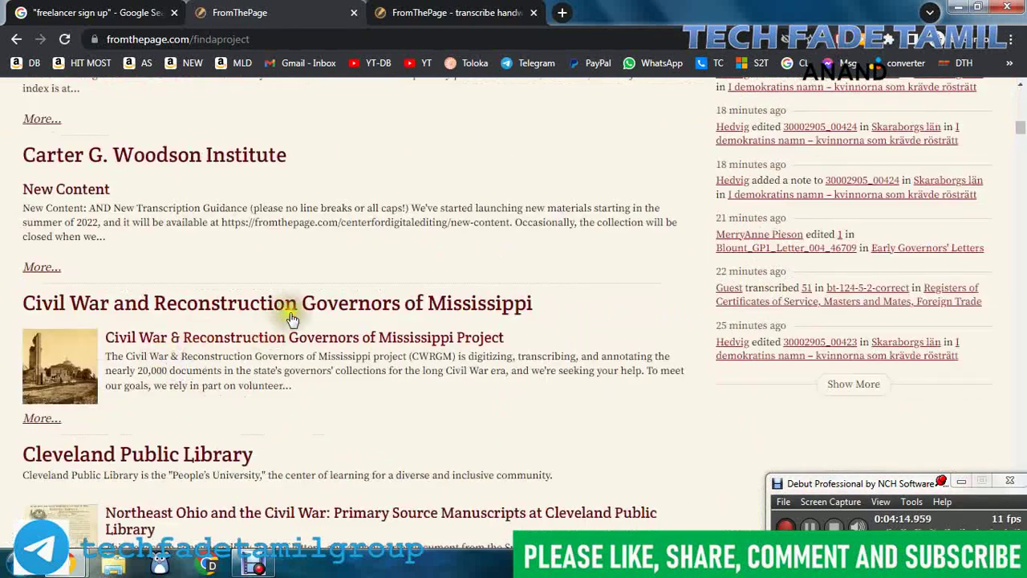
scroll(609, 333, "down", 4)
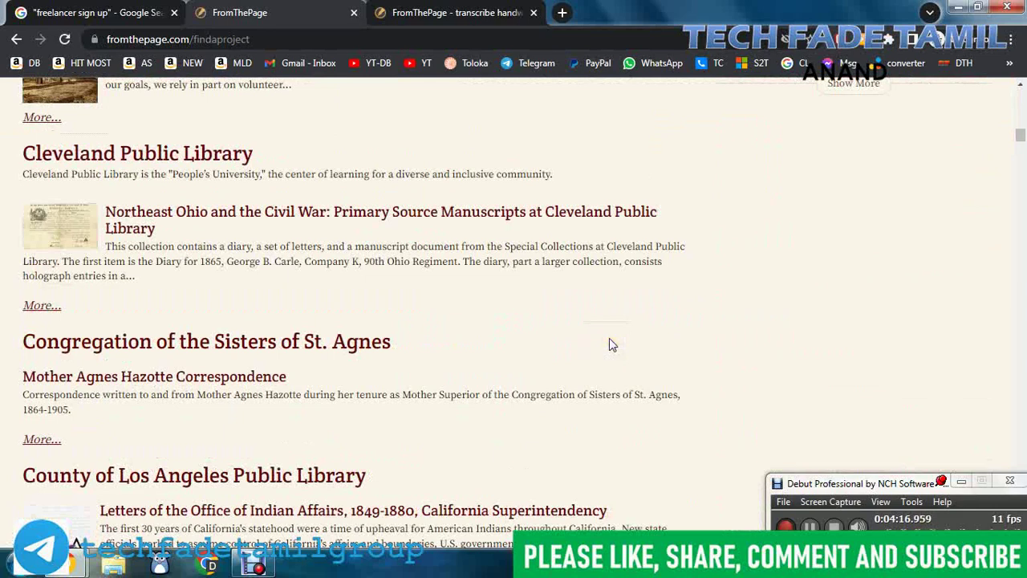
scroll(609, 344, "up", 20)
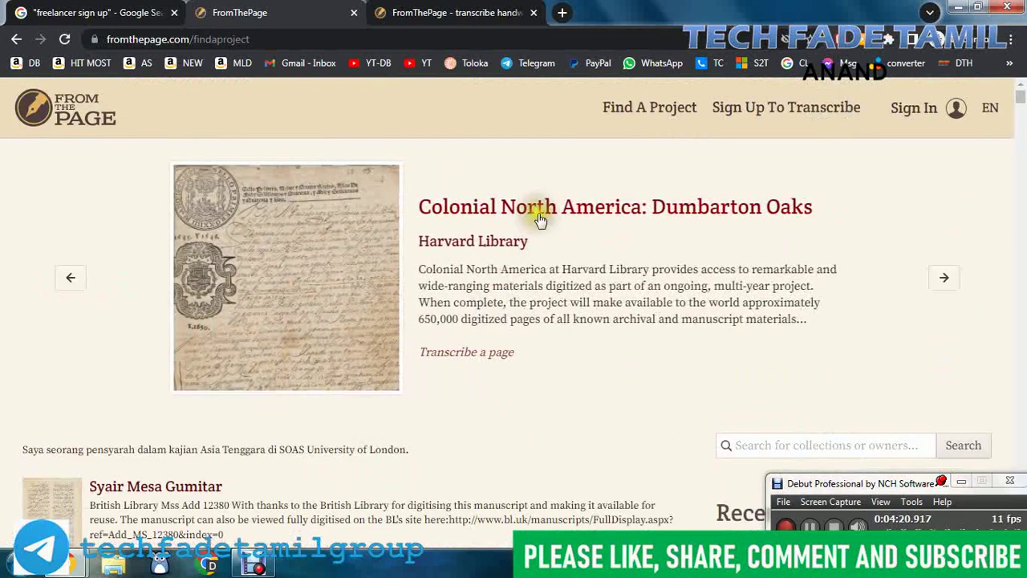
Step: Open the Colonial North America: Dumbarton Oaks project and its land-dispute work
left_click(501, 211)
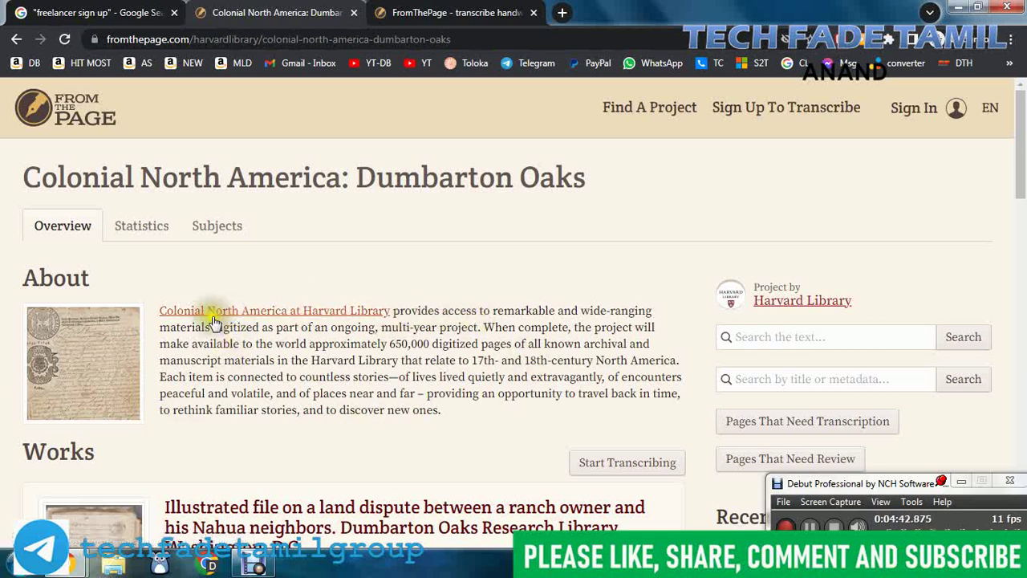
scroll(402, 348, "down", 3)
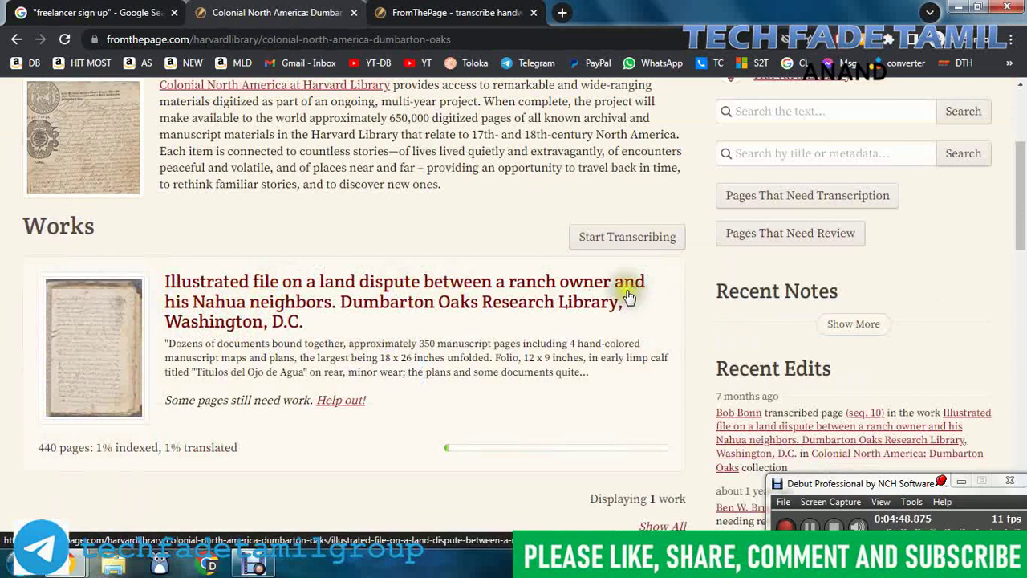
left_click(489, 281)
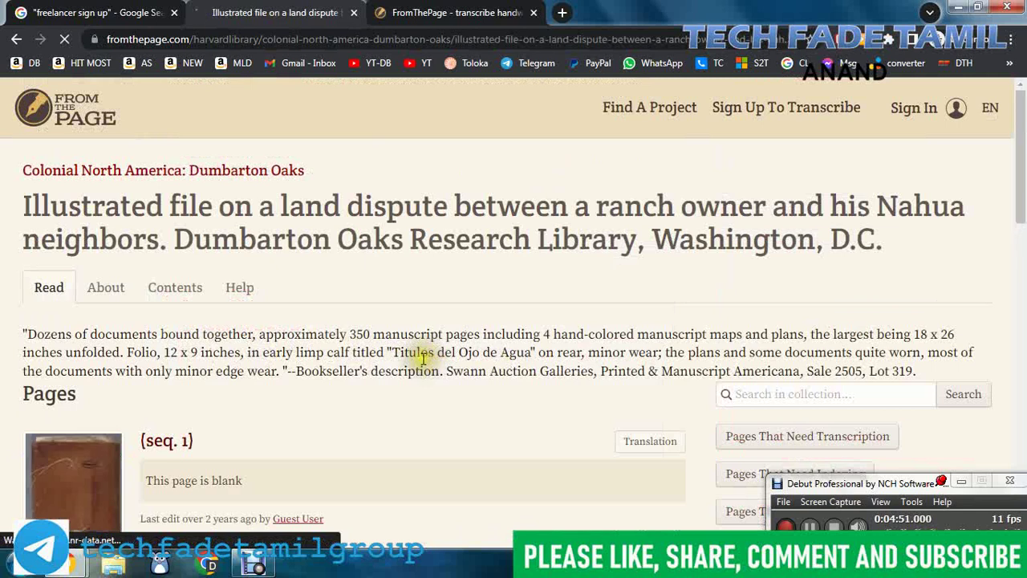
Step: Scroll through the work's 440-page list, then go back to the Colonial North America collection
scroll(534, 355, "down", 4)
scroll(386, 346, "down", 2)
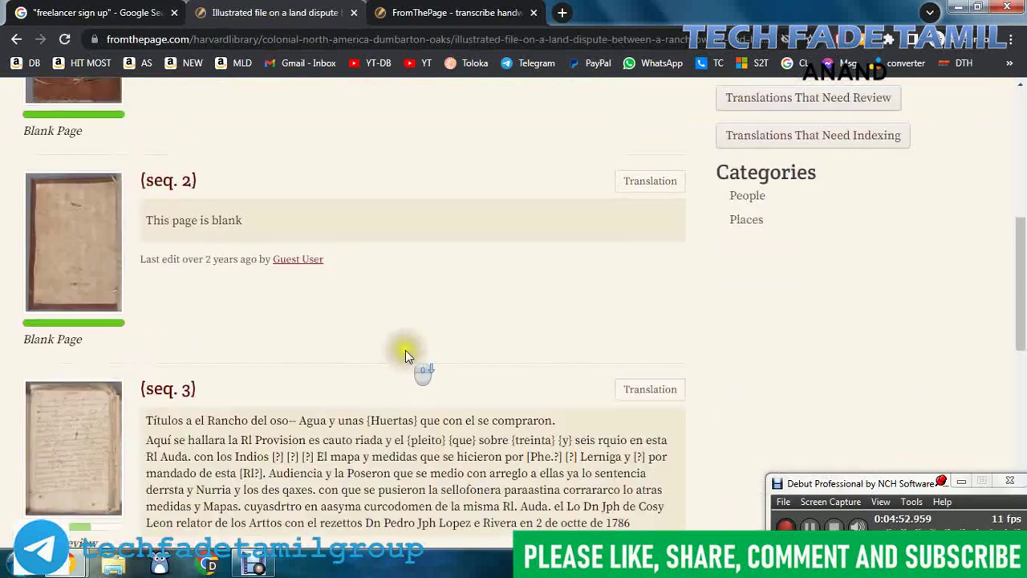
scroll(355, 383, "down", 2)
scroll(320, 267, "up", 3)
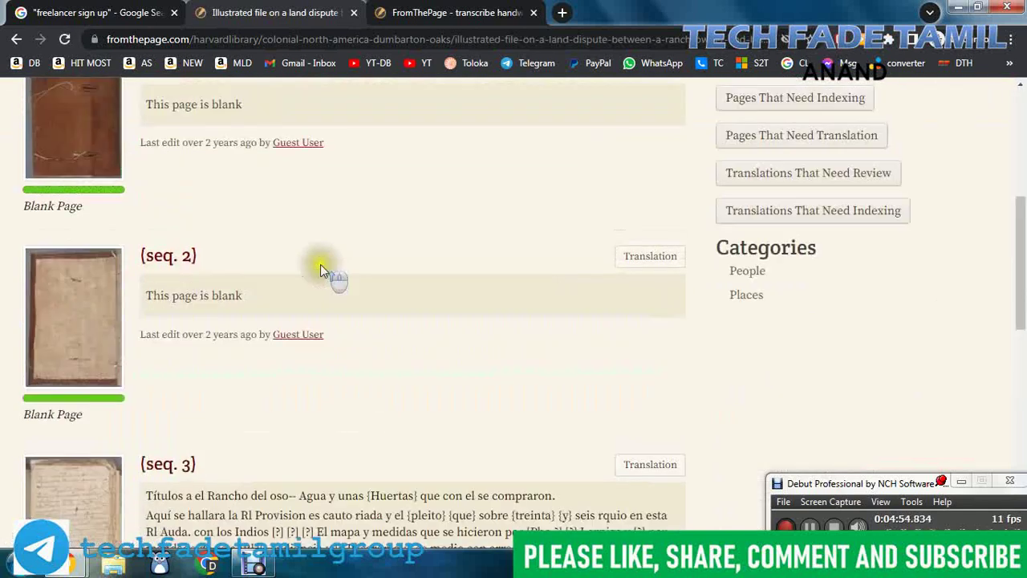
scroll(298, 313, "down", 4)
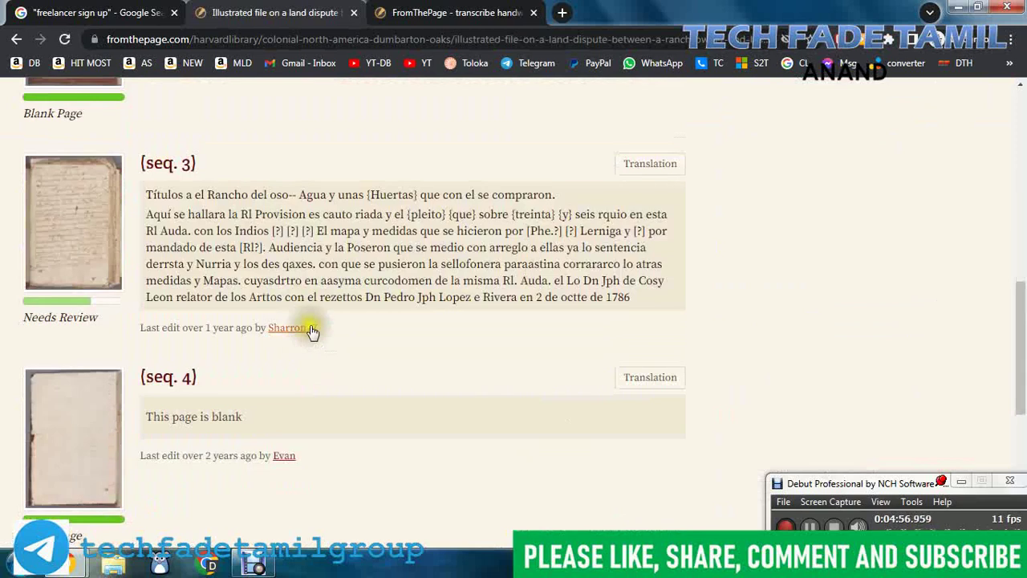
scroll(252, 341, "up", 4)
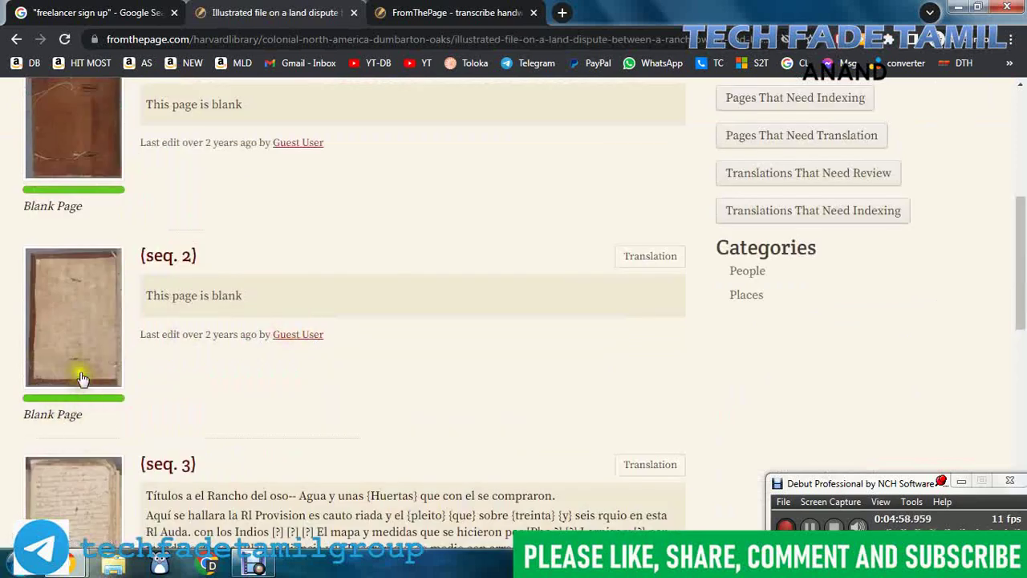
scroll(124, 291, "up", 3)
scroll(407, 343, "down", 7)
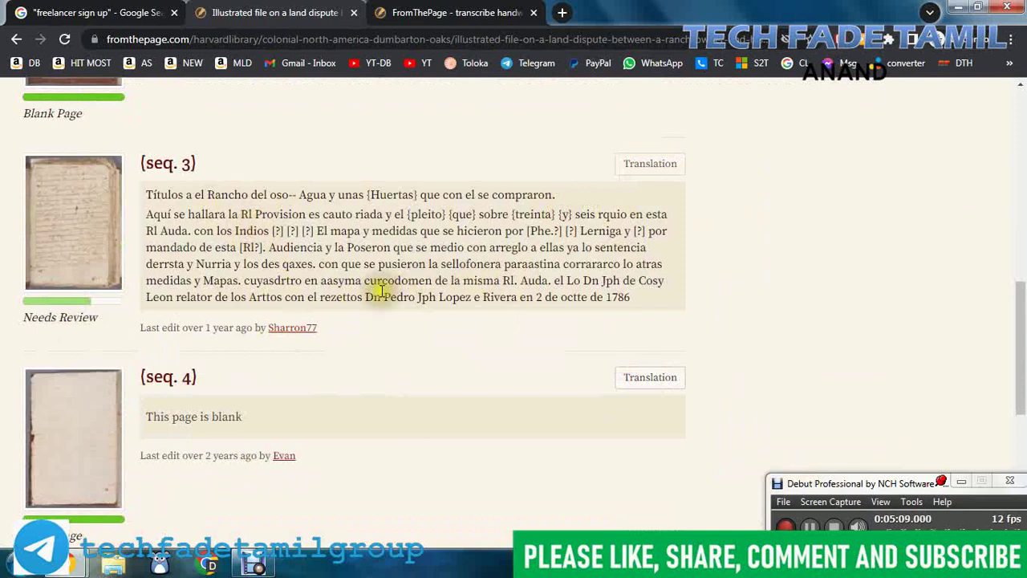
scroll(379, 294, "down", 4)
scroll(383, 299, "down", 1)
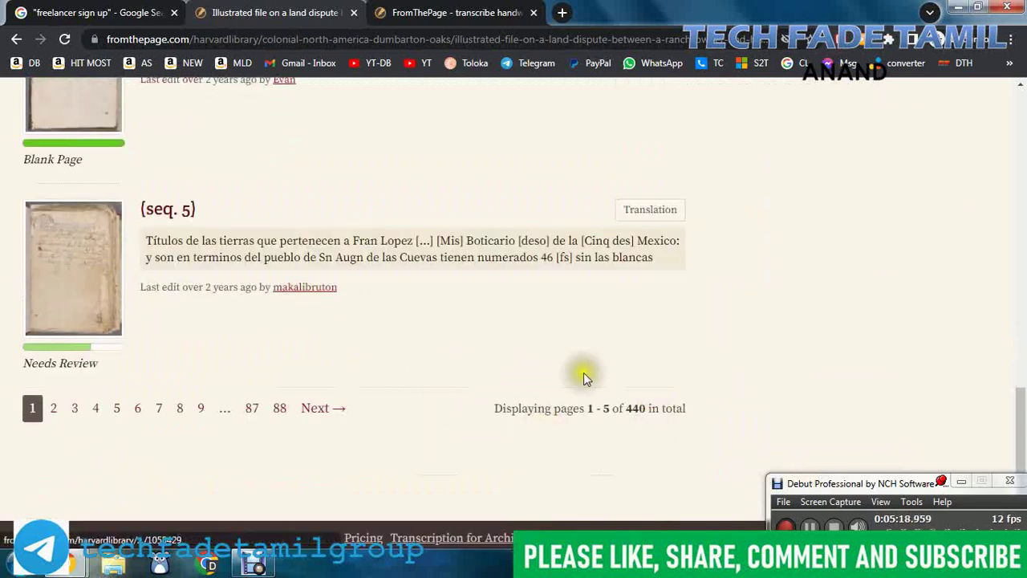
scroll(419, 349, "up", 1)
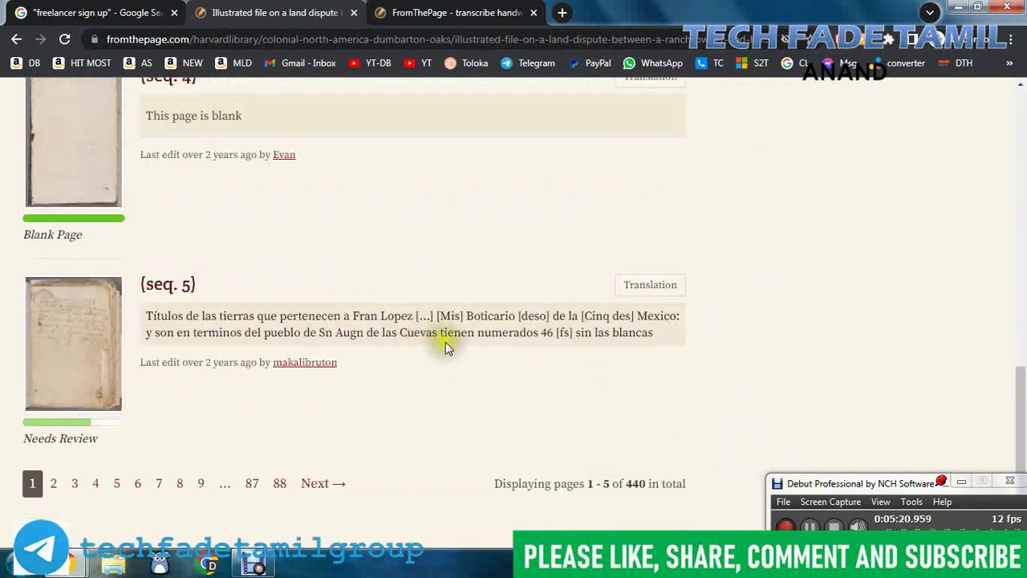
scroll(489, 337, "up", 12)
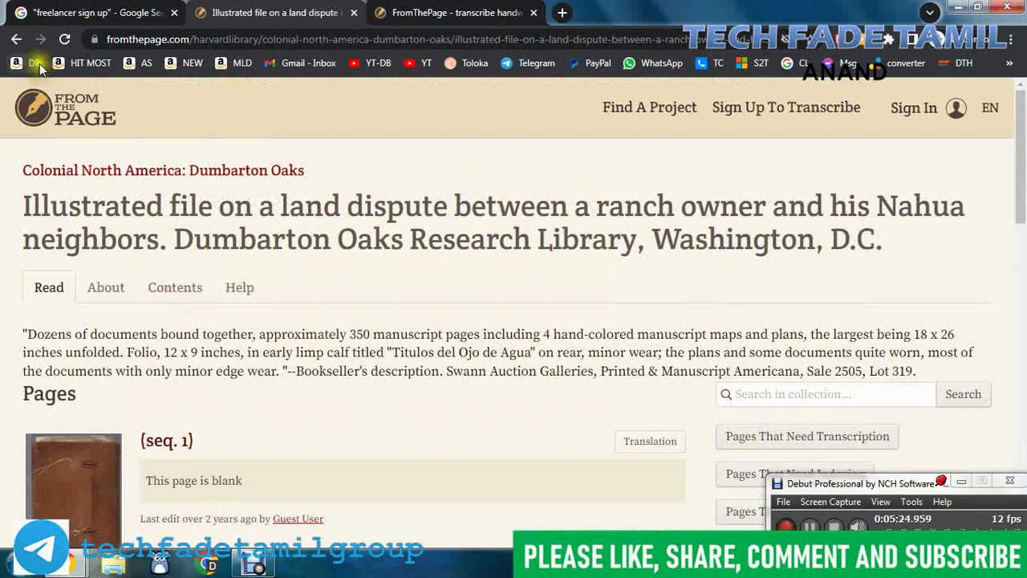
left_click(16, 39)
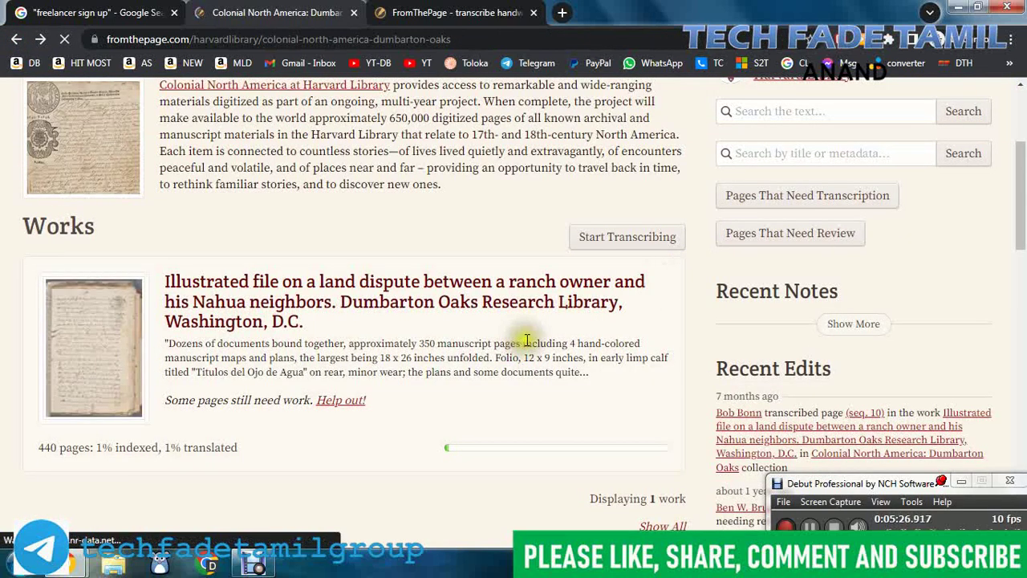
Step: Return to the project directory and open the Rappahannock County (Va.) project
scroll(533, 353, "down", 3)
scroll(536, 357, "up", 5)
scroll(533, 355, "up", 2)
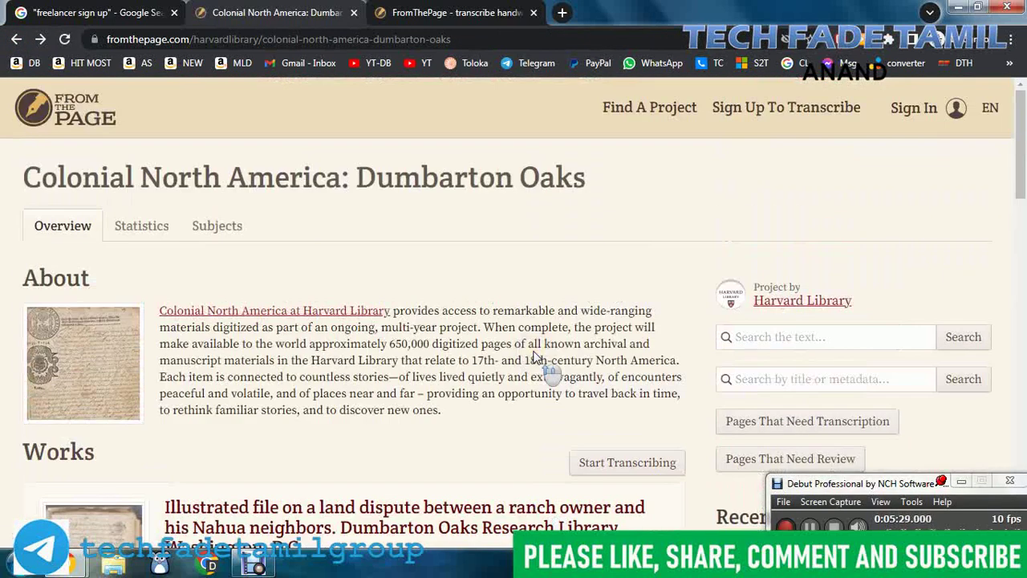
left_click(16, 38)
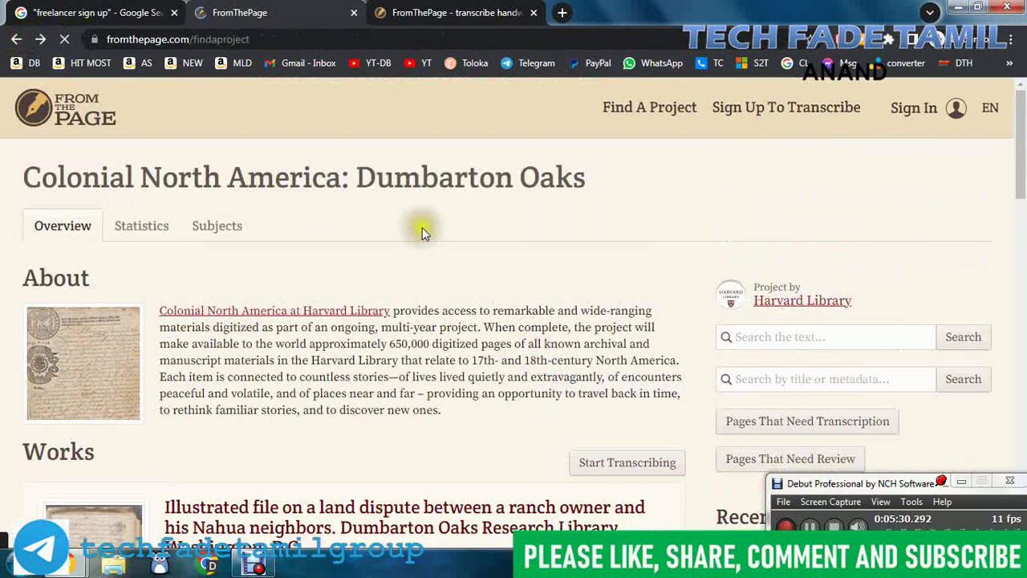
scroll(488, 303, "down", 5)
scroll(494, 294, "up", 4)
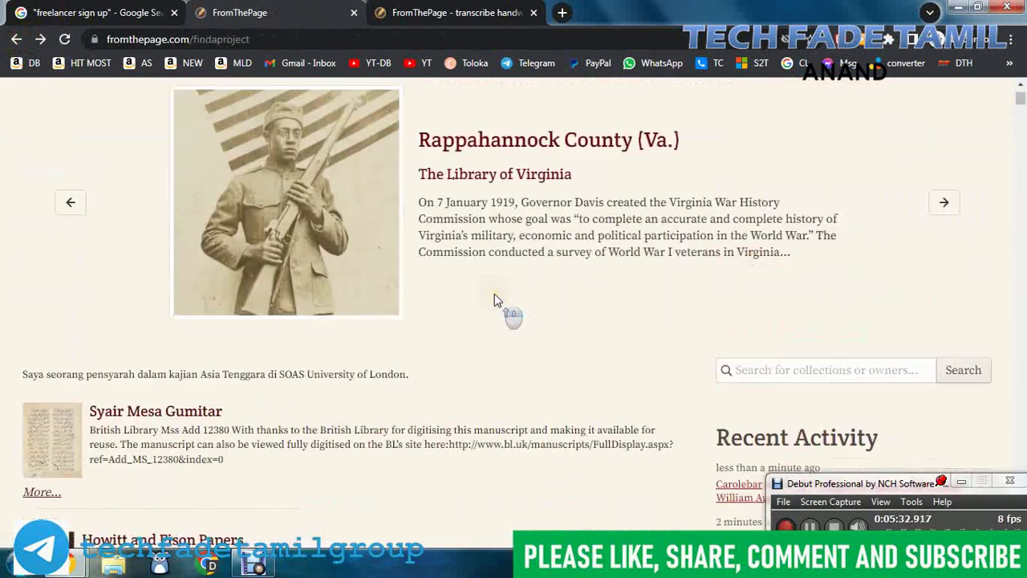
left_click(499, 142)
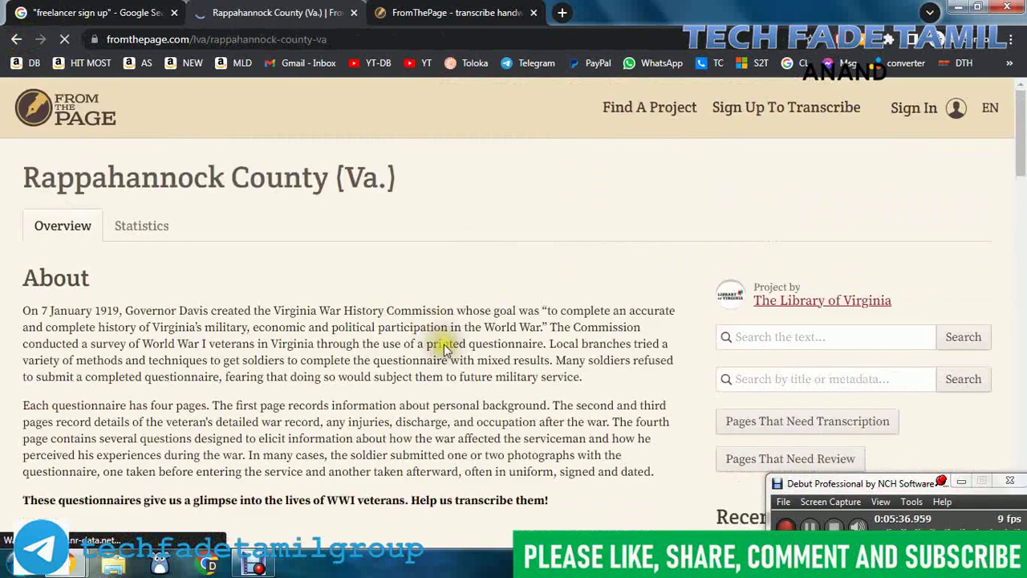
Step: Scroll down the project's Works list and filter it to Incomplete Works
scroll(441, 345, "down", 4)
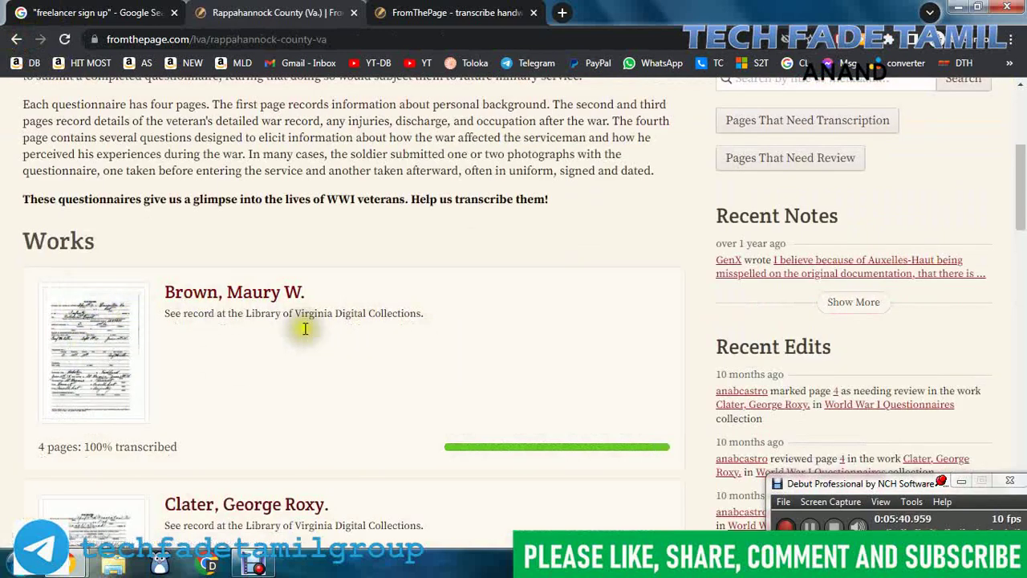
scroll(470, 315, "down", 3)
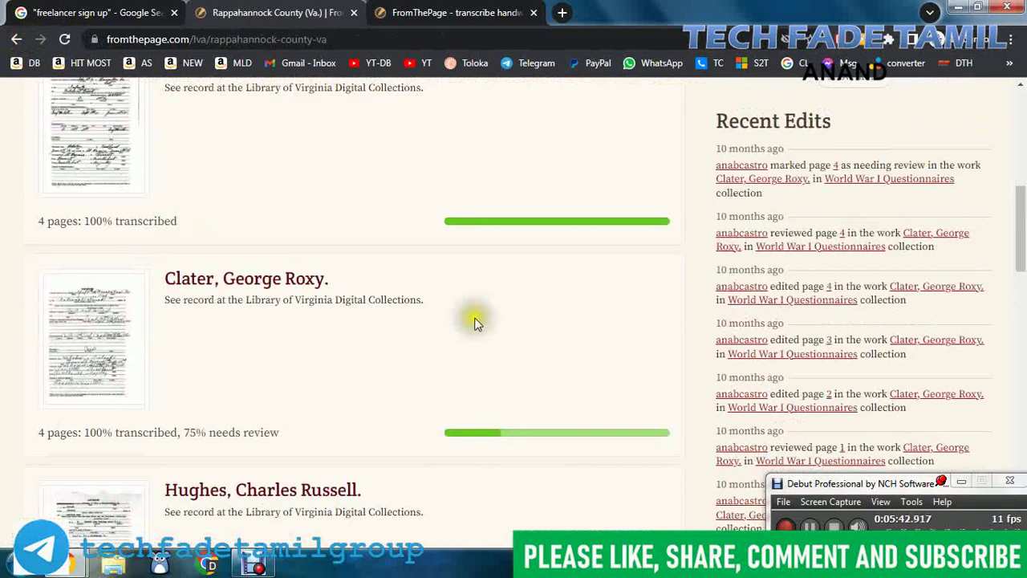
scroll(482, 323, "up", 2)
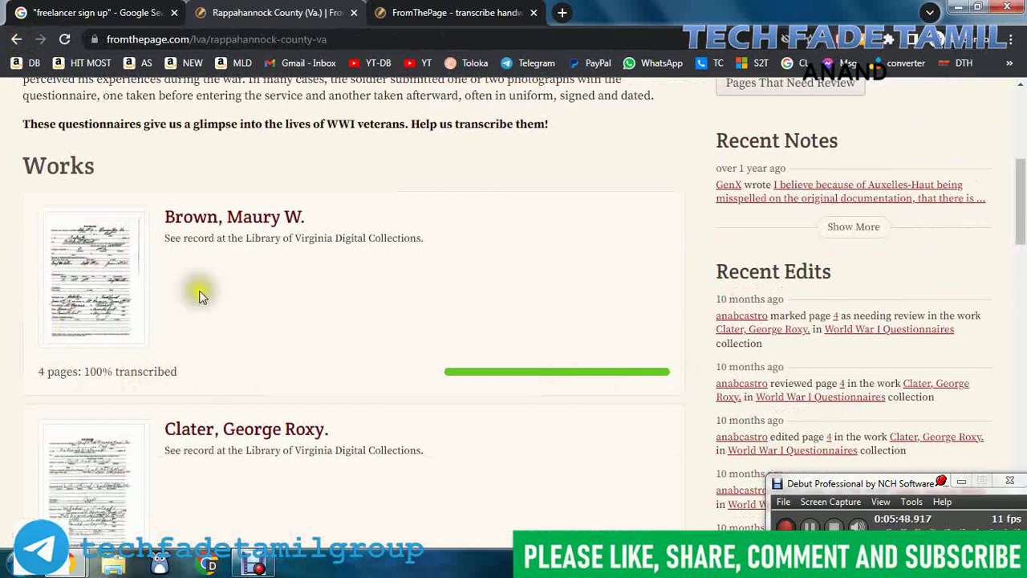
scroll(320, 283, "down", 4)
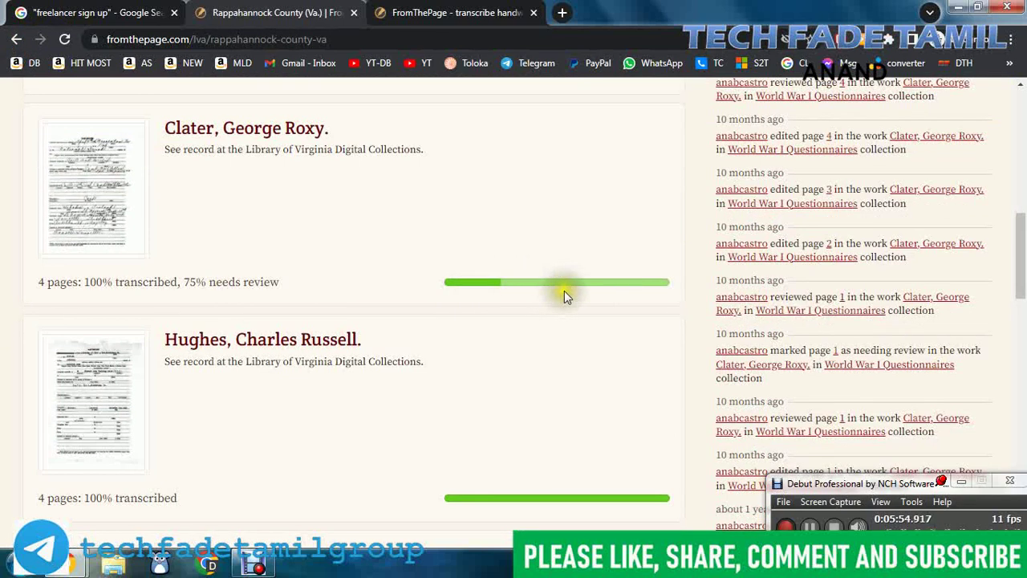
scroll(564, 297, "down", 3)
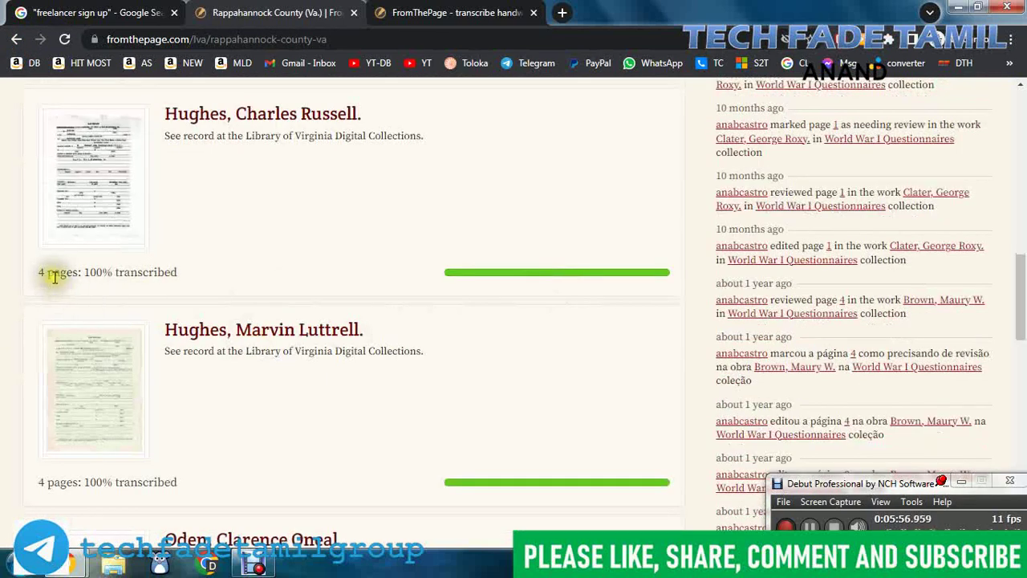
scroll(602, 294, "down", 3)
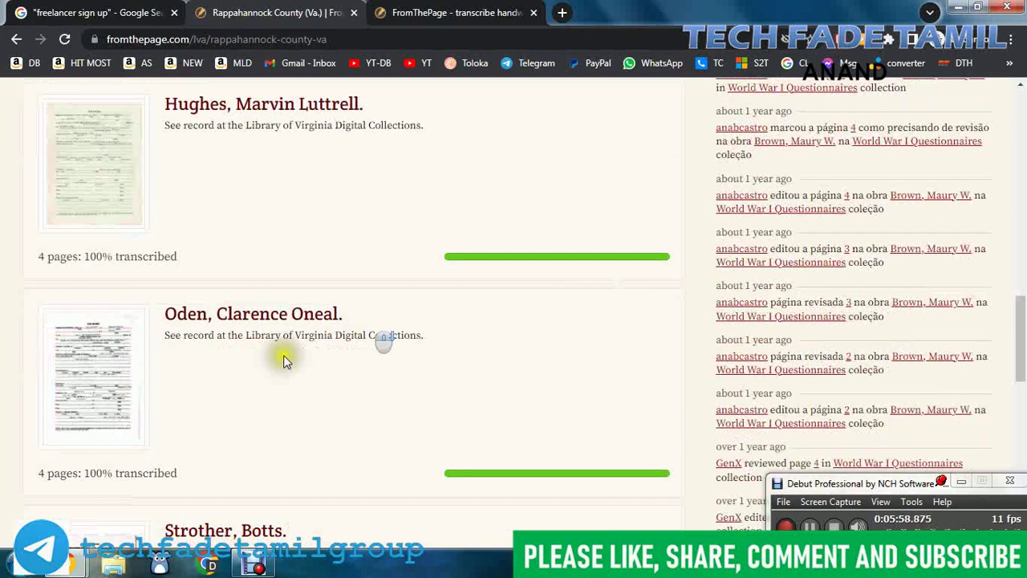
scroll(347, 342, "down", 6)
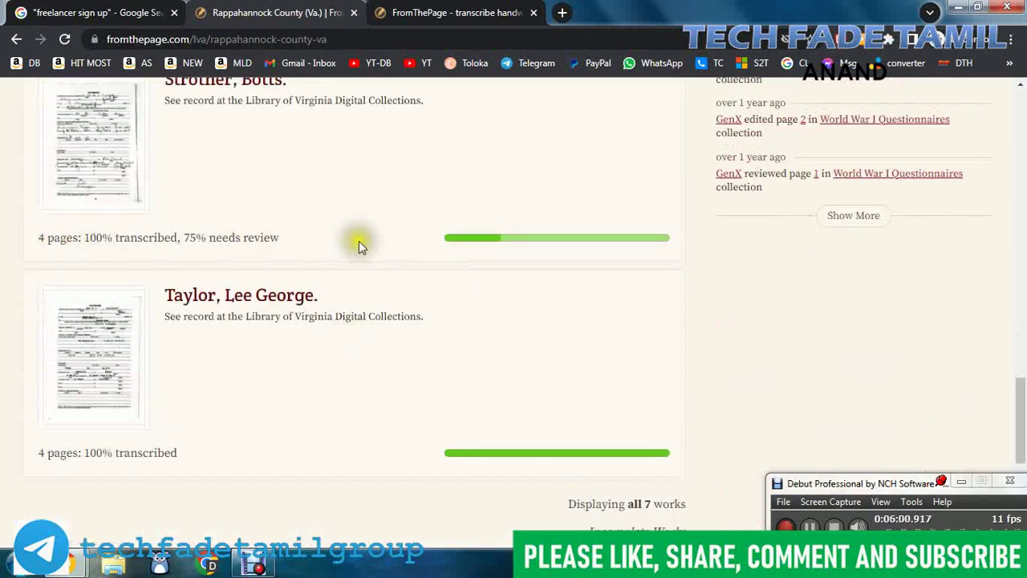
scroll(543, 305, "down", 1)
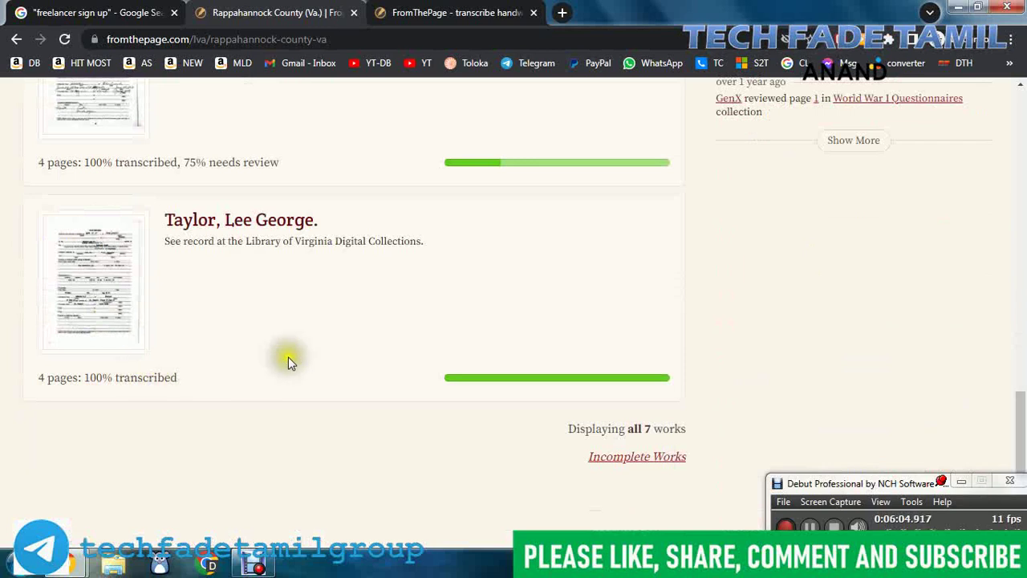
scroll(287, 361, "down", 2)
left_click(626, 306)
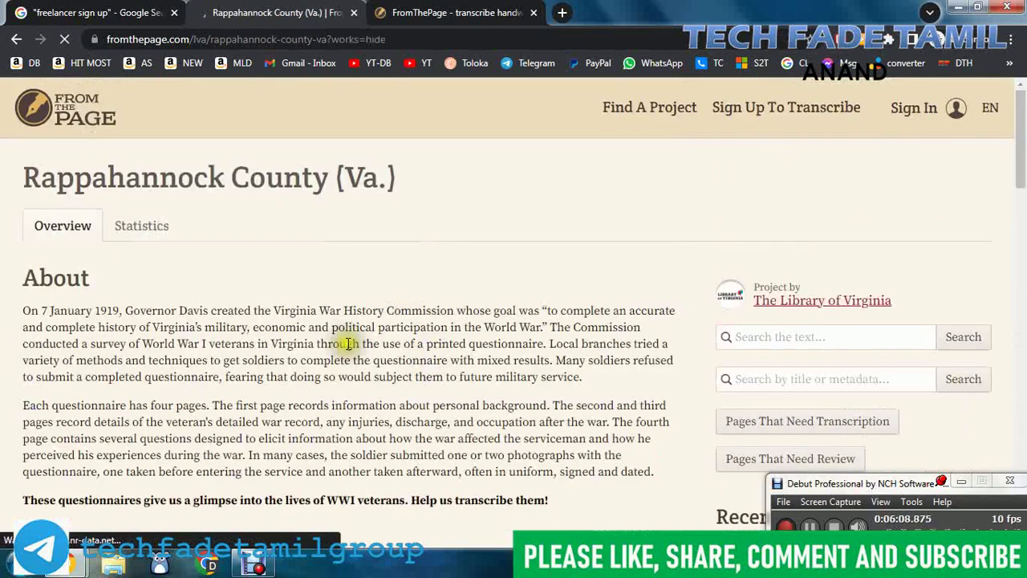
scroll(504, 326, "down", 4)
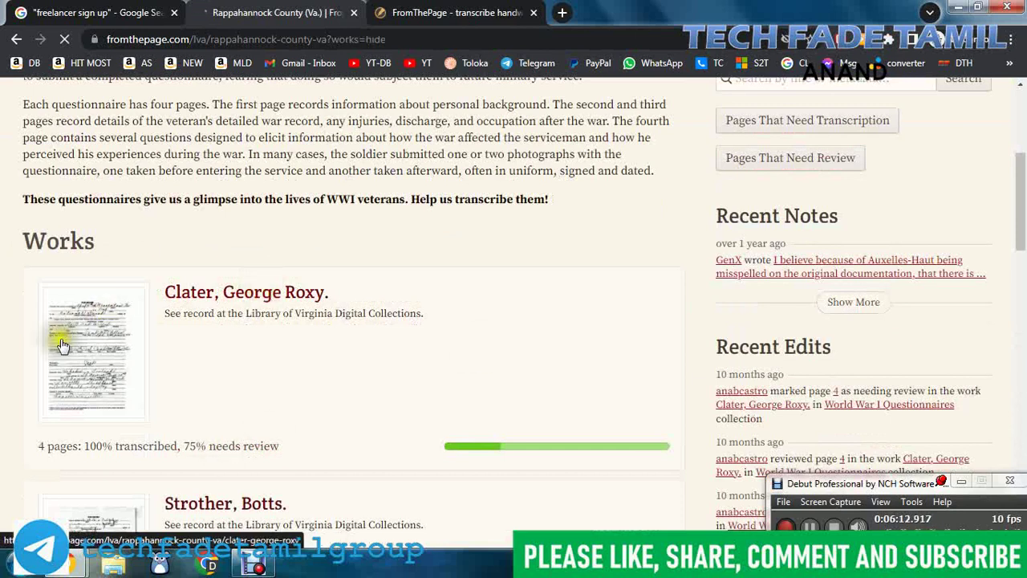
scroll(423, 375, "down", 3)
scroll(423, 374, "up", 3)
left_click(251, 295)
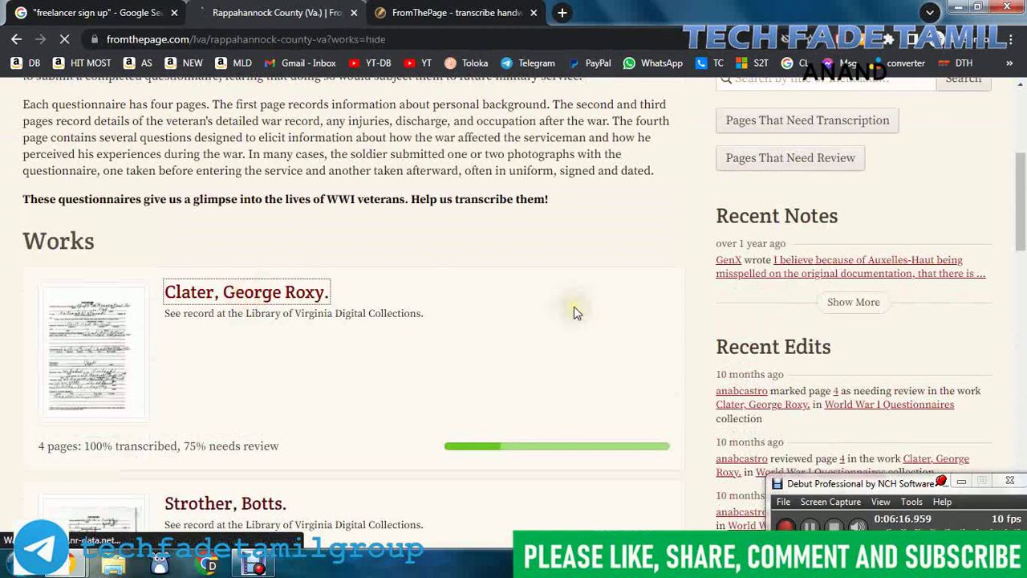
Step: Scroll through the page 1 transcription fields of the Clater record, then move to page 2
scroll(592, 330, "down", 2)
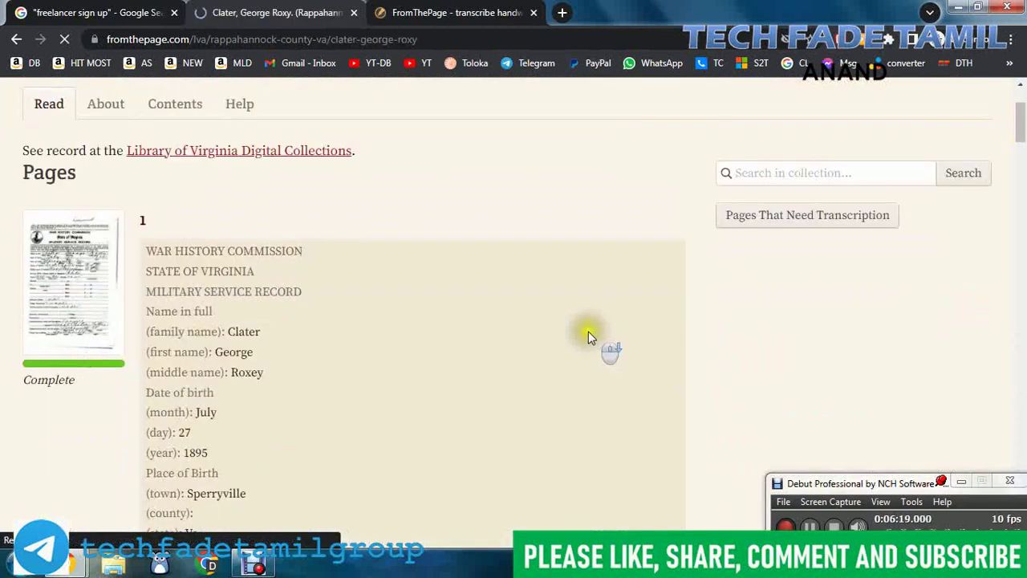
scroll(492, 335, "down", 3)
scroll(493, 337, "up", 2)
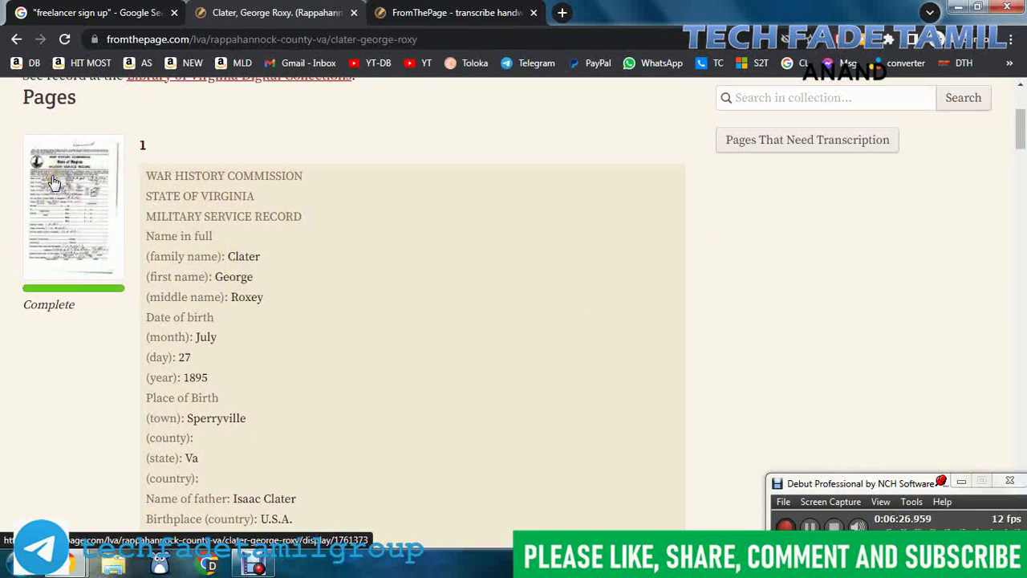
scroll(384, 307, "down", 10)
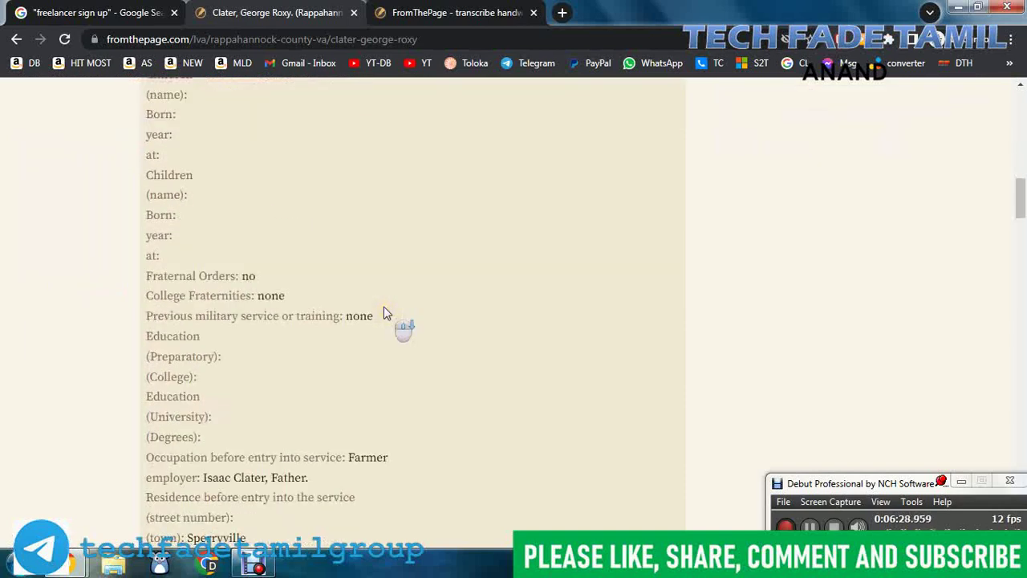
scroll(384, 313, "down", 5)
scroll(384, 313, "down", 1)
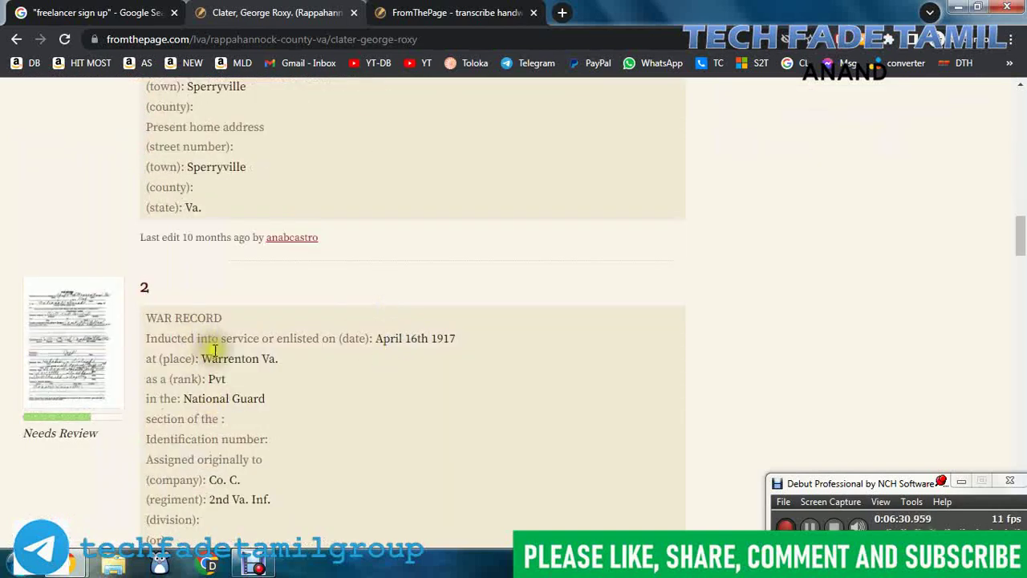
scroll(292, 366, "up", 14)
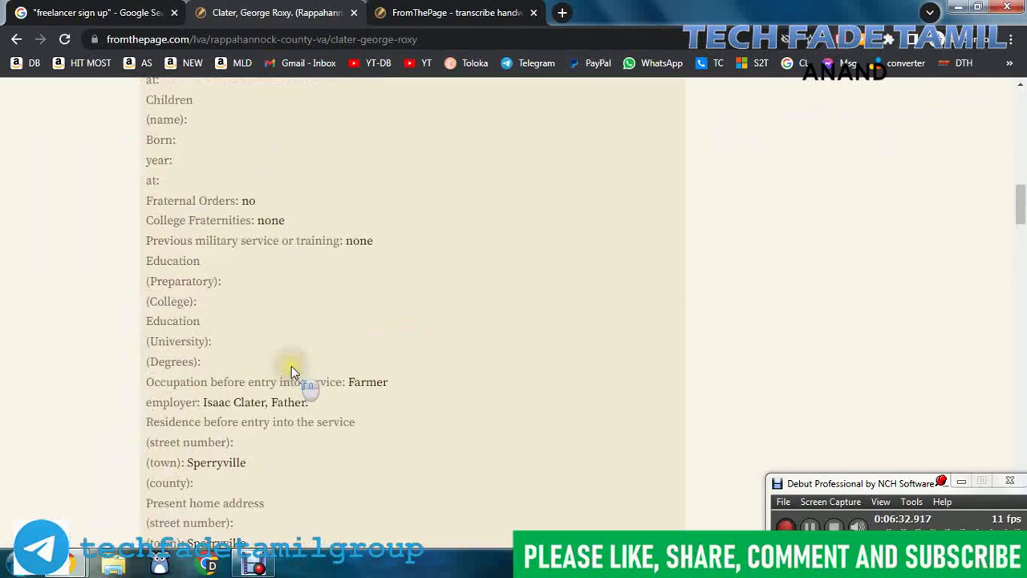
scroll(231, 341, "down", 6)
scroll(231, 341, "down", 9)
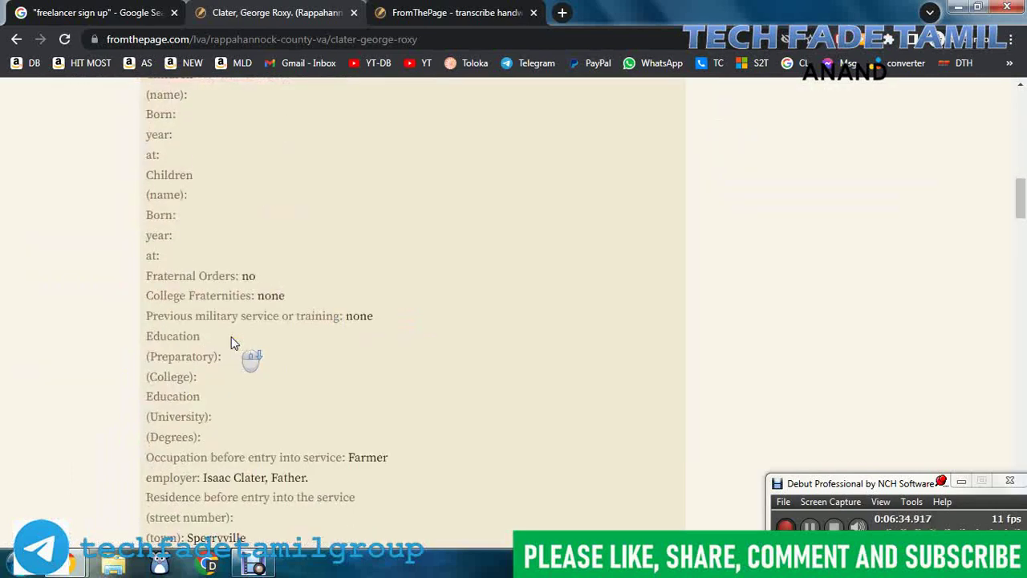
left_click(88, 262)
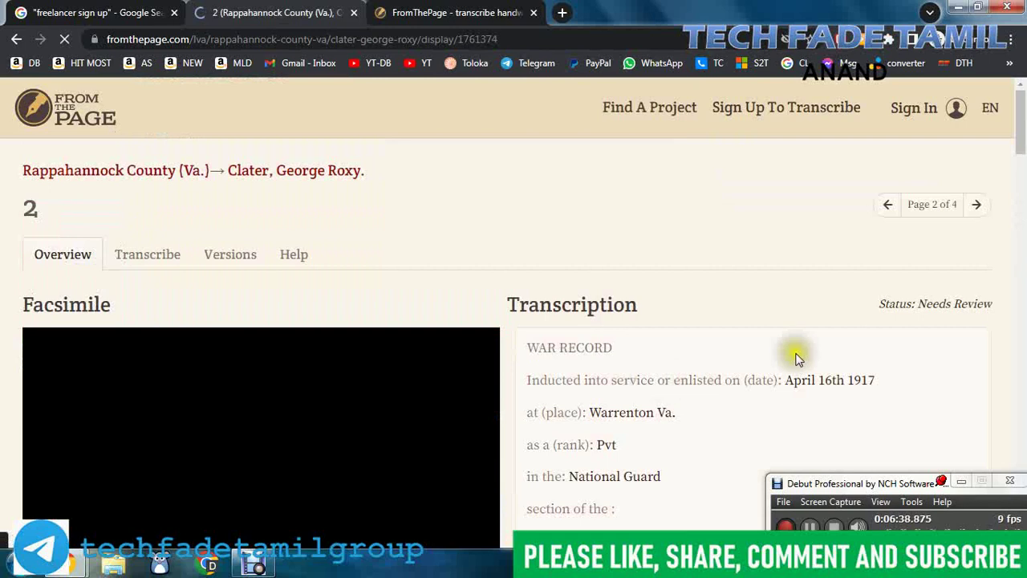
Step: Zoom and pan the page 2 facsimile to the Warrenton and Pvt entries
scroll(792, 357, "down", 4)
scroll(773, 362, "up", 2)
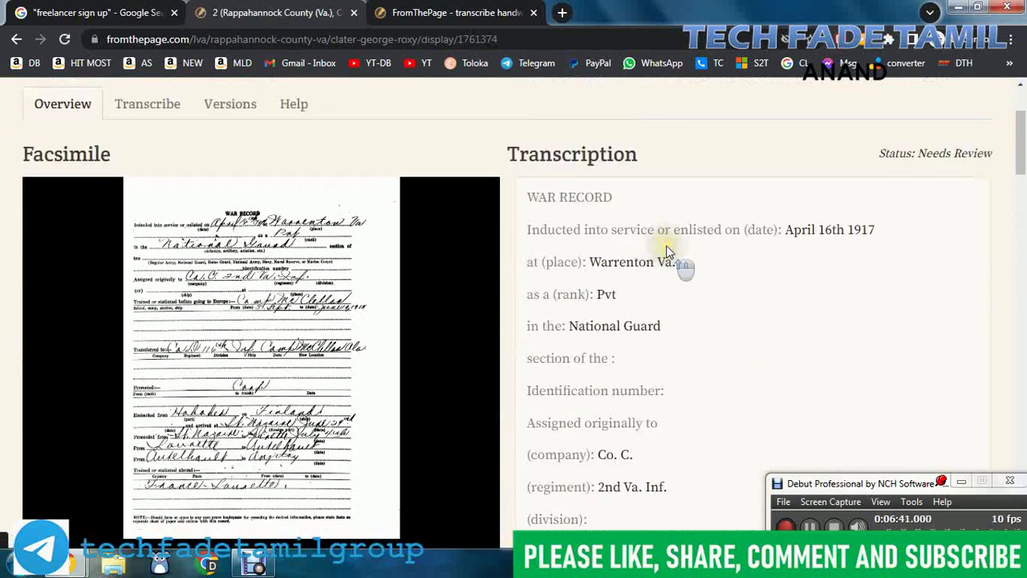
mouse_move(370, 243)
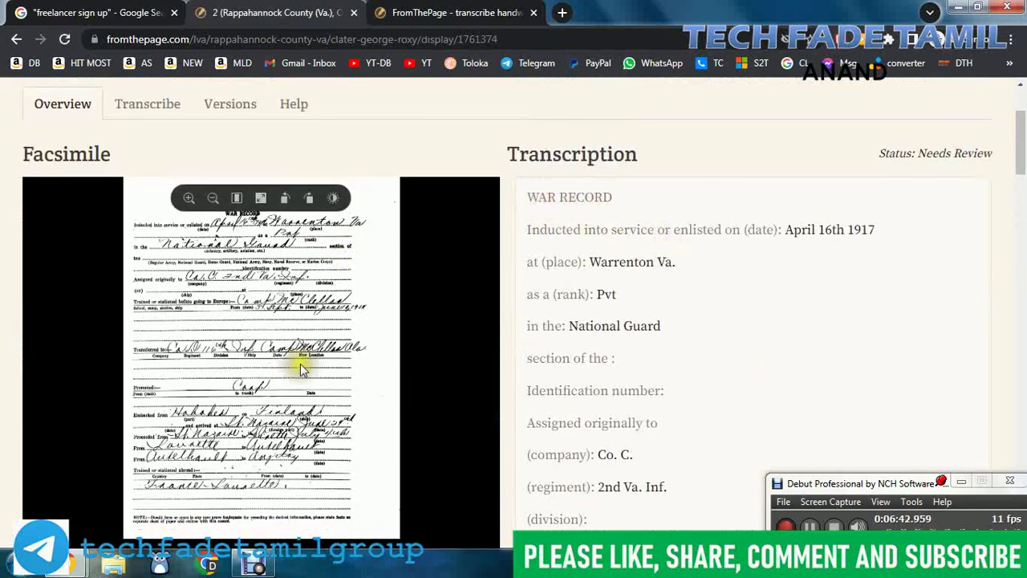
scroll(241, 300, "up", 5)
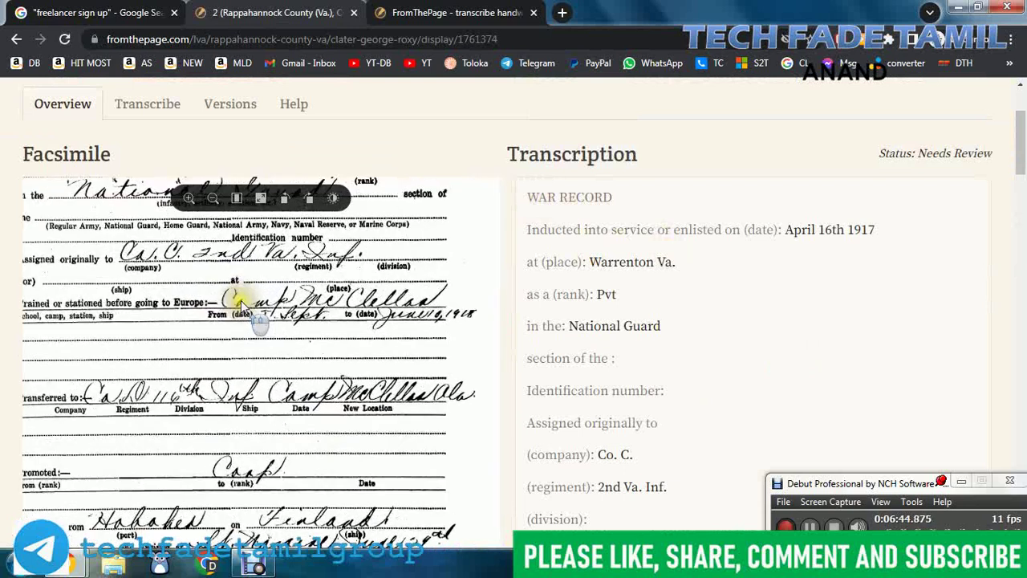
left_click_drag(298, 286, 346, 481)
left_click_drag(292, 340, 327, 428)
left_click_drag(387, 417, 394, 415)
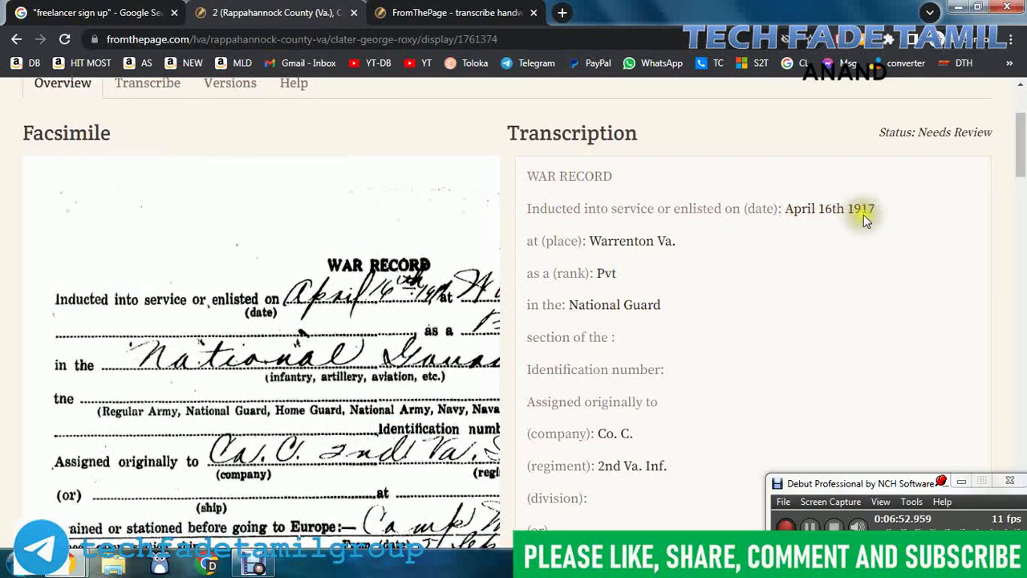
left_click_drag(403, 321, 287, 332)
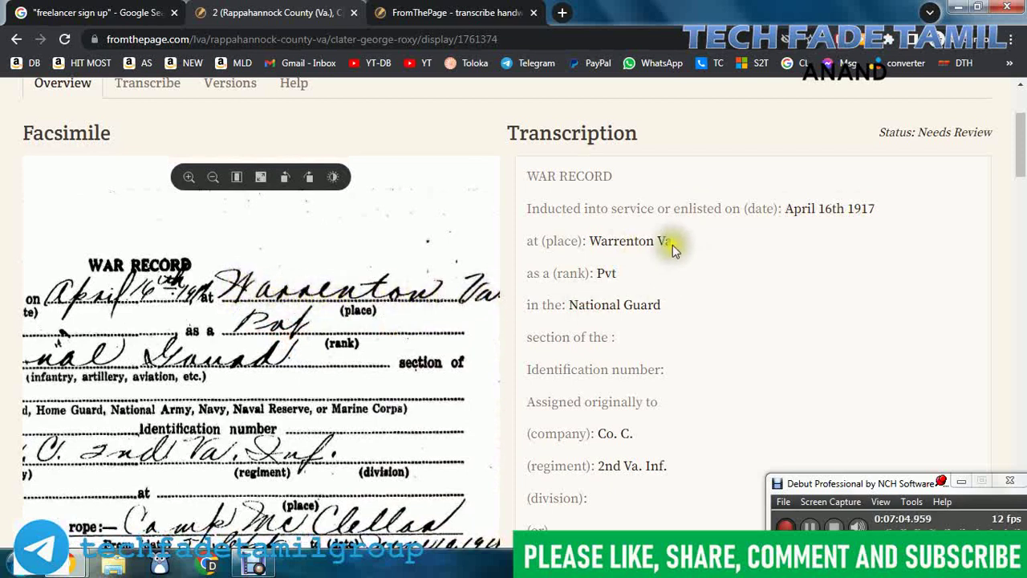
Step: Check the What is FromThePage page, return to the war record, and choose Sign Up To Transcribe
scroll(385, 317, "down", 3)
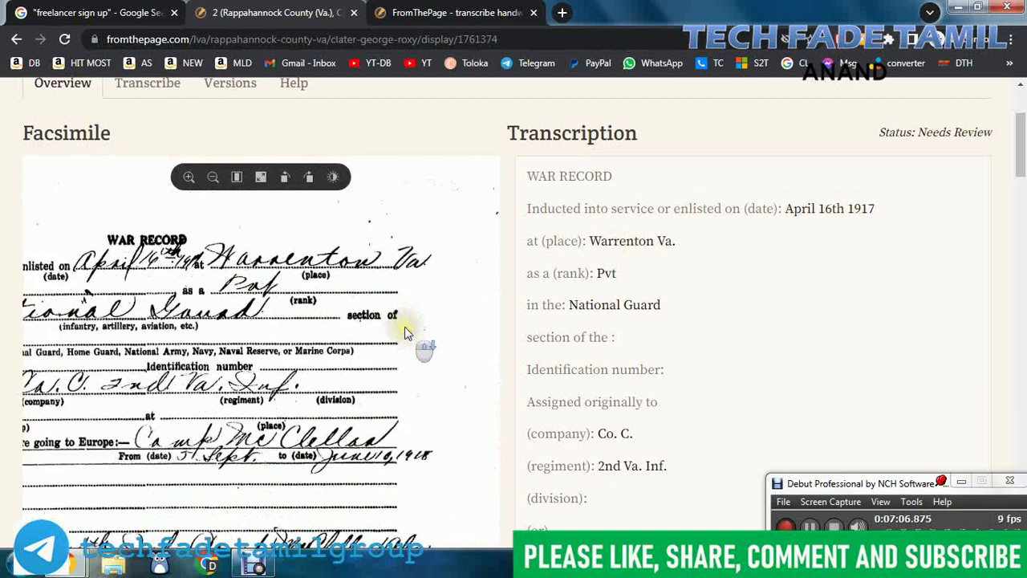
scroll(404, 326, "down", 4)
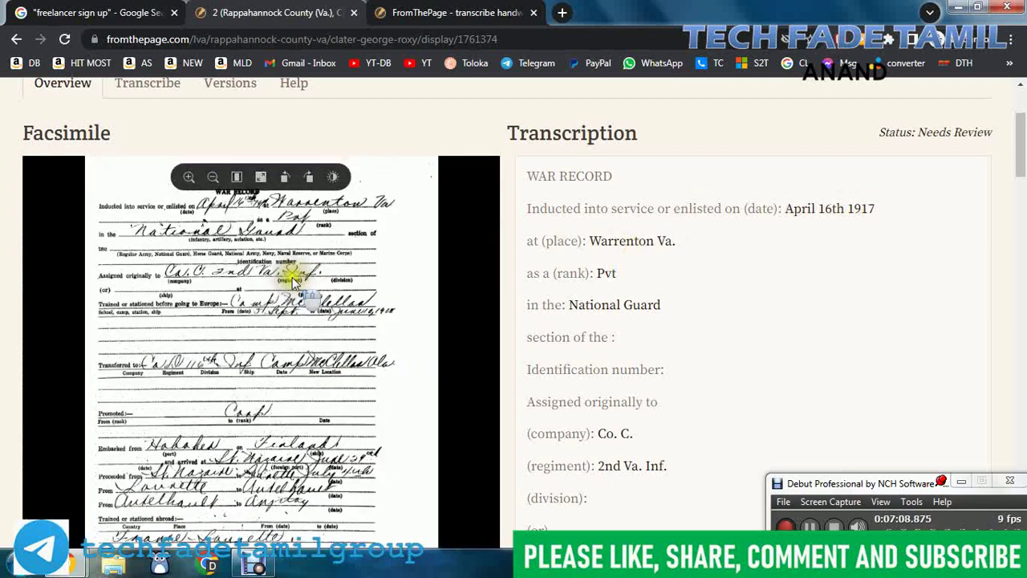
scroll(312, 363, "down", 2)
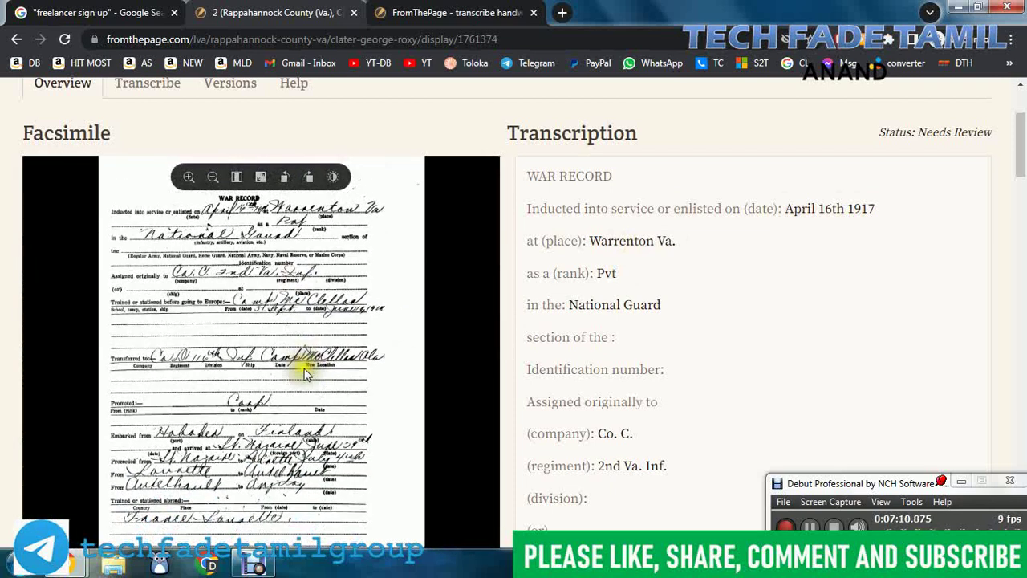
scroll(858, 289, "up", 2)
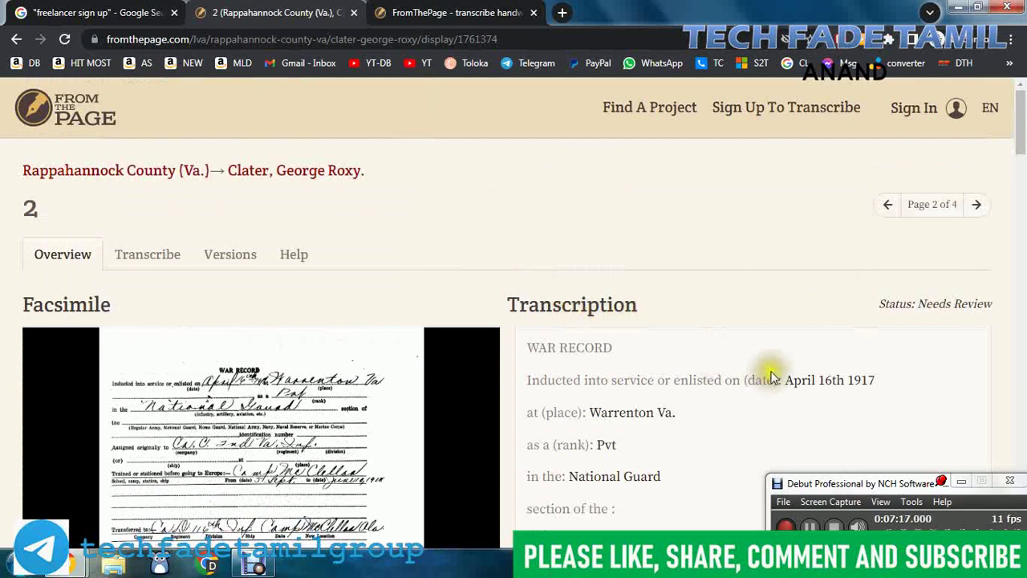
left_click(459, 8)
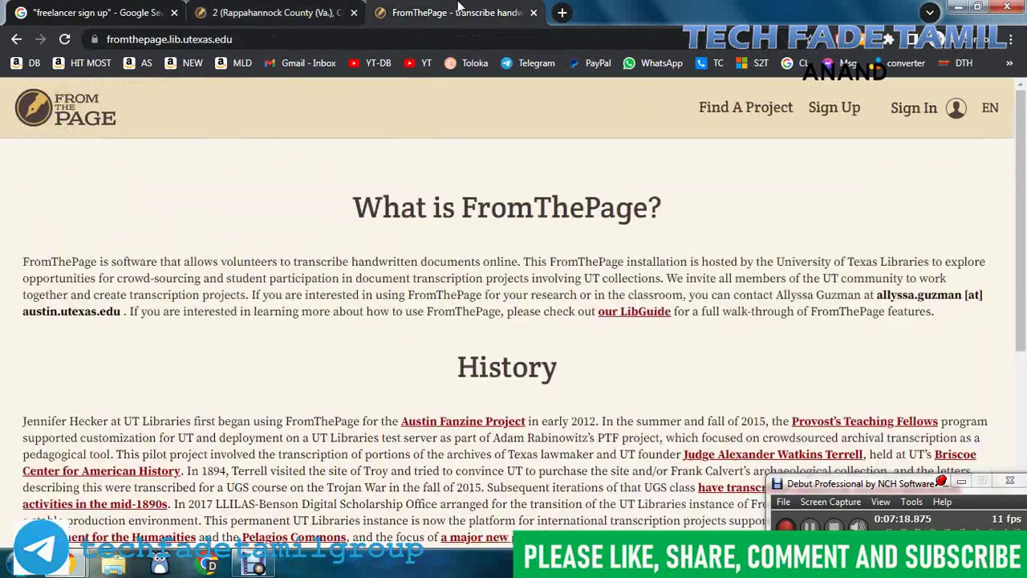
key("ctrl+shift+Tab")
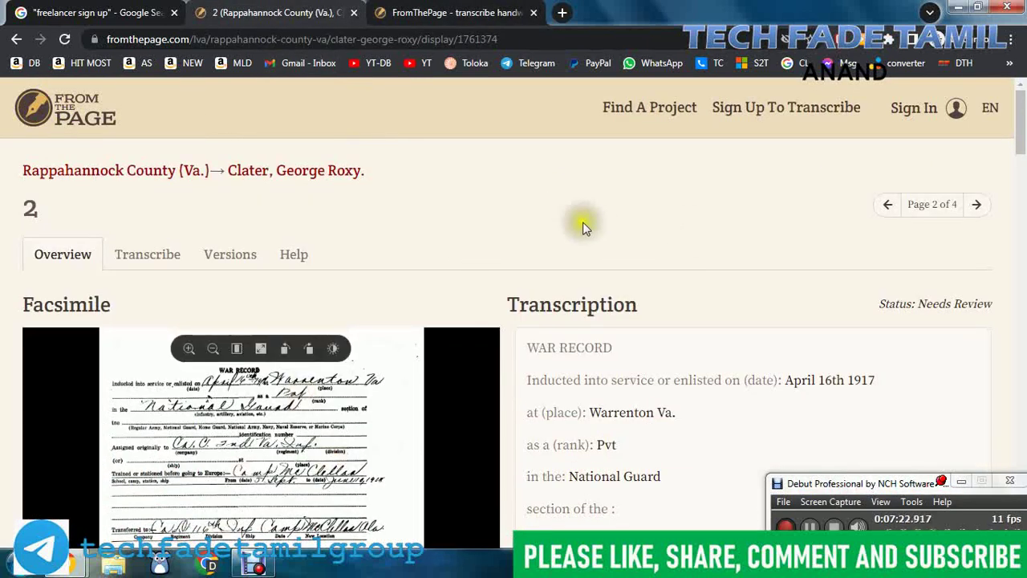
left_click(409, 11)
left_click(227, 9)
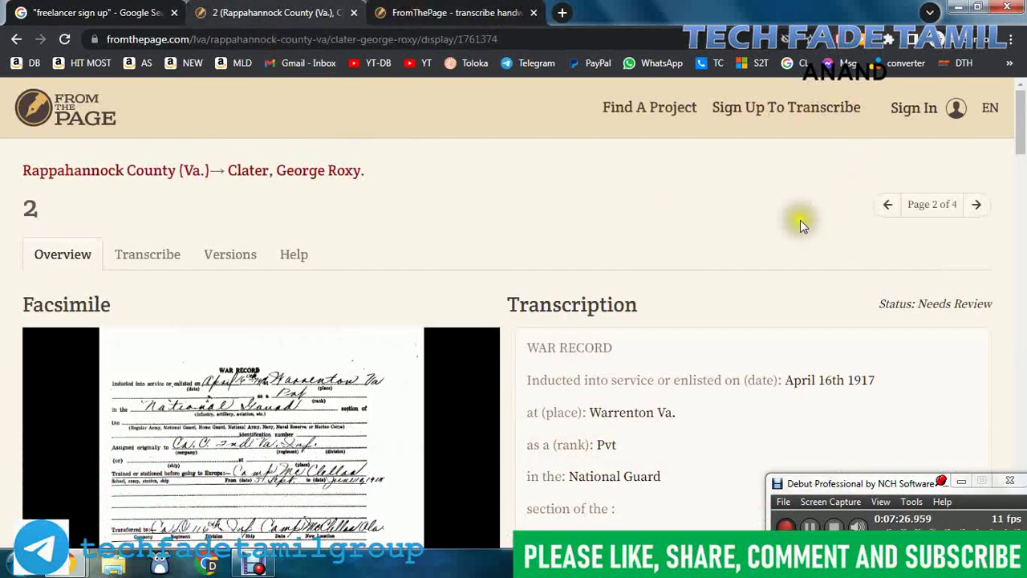
left_click(772, 107)
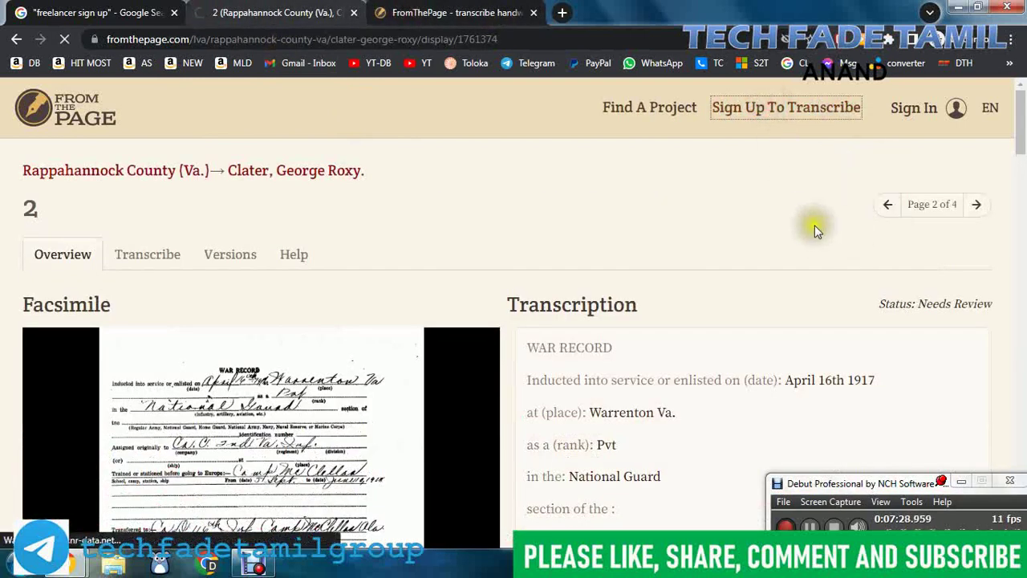
Step: Enter the user name and autofill the saved e-mail address and real name
left_click(479, 263)
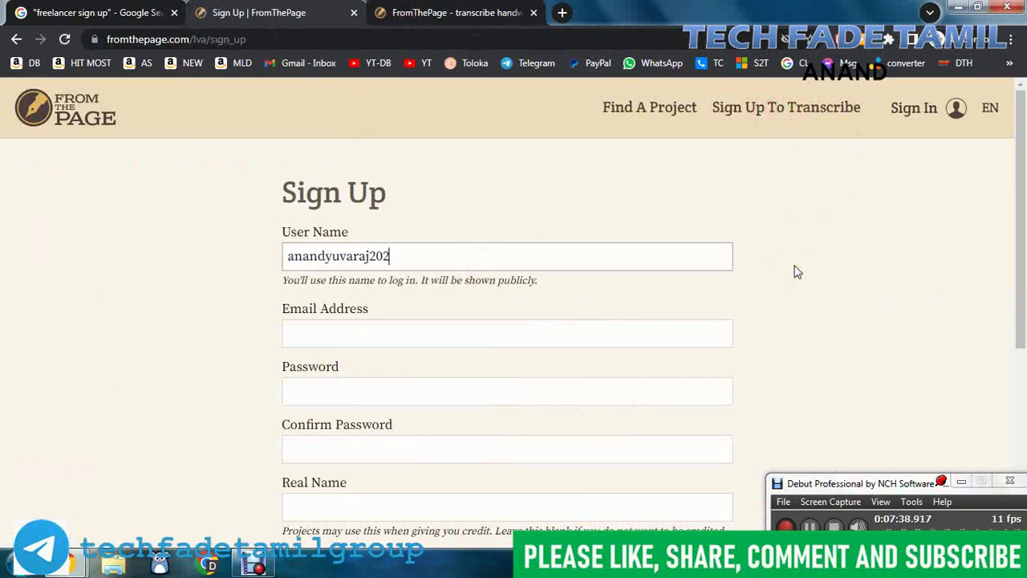
key("Tab")
key("Tab")
key("shift+Tab")
key("shift+Tab")
key("End")
key("BackSpace")
key("Tab")
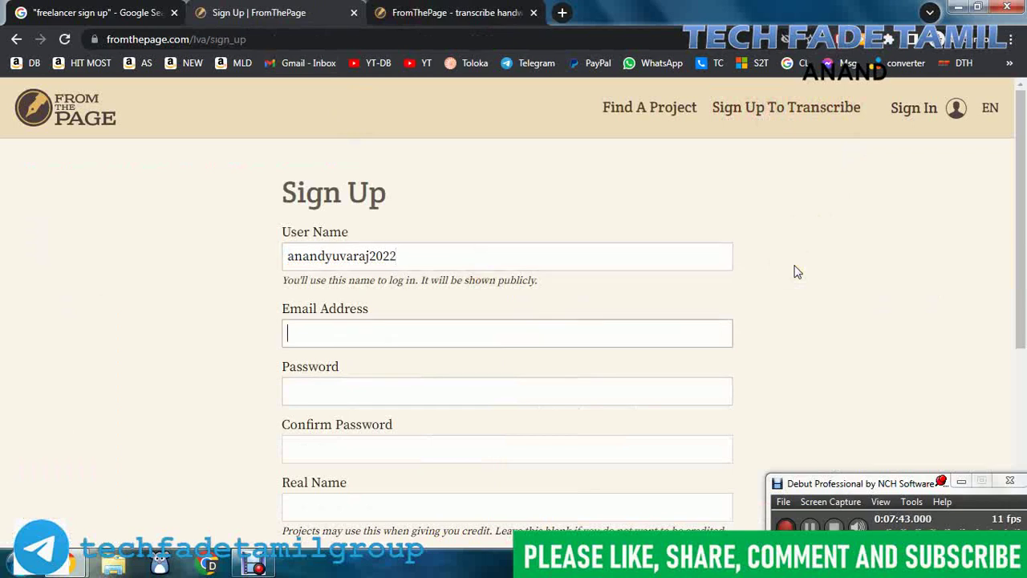
type("leodh")
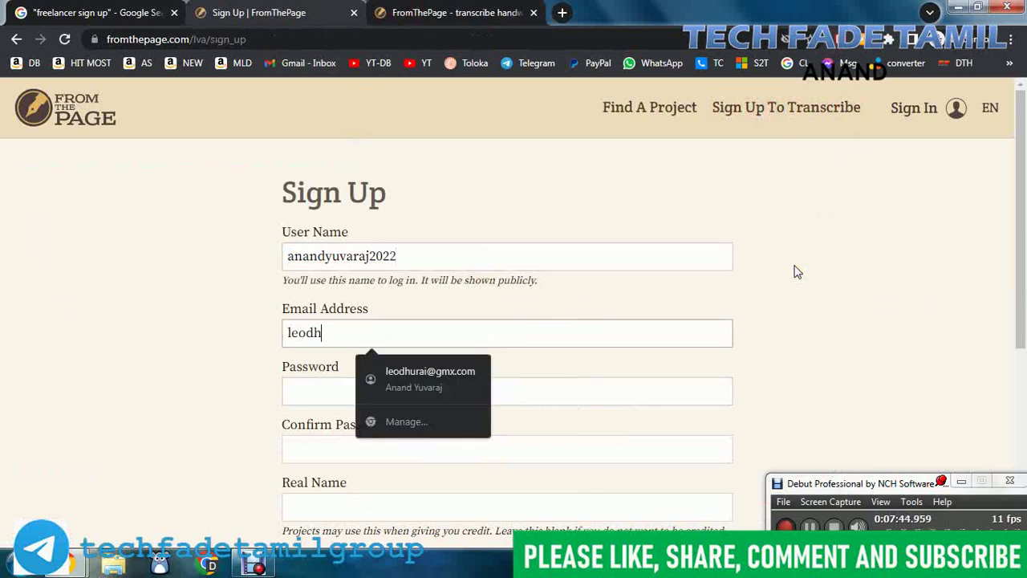
left_click(397, 371)
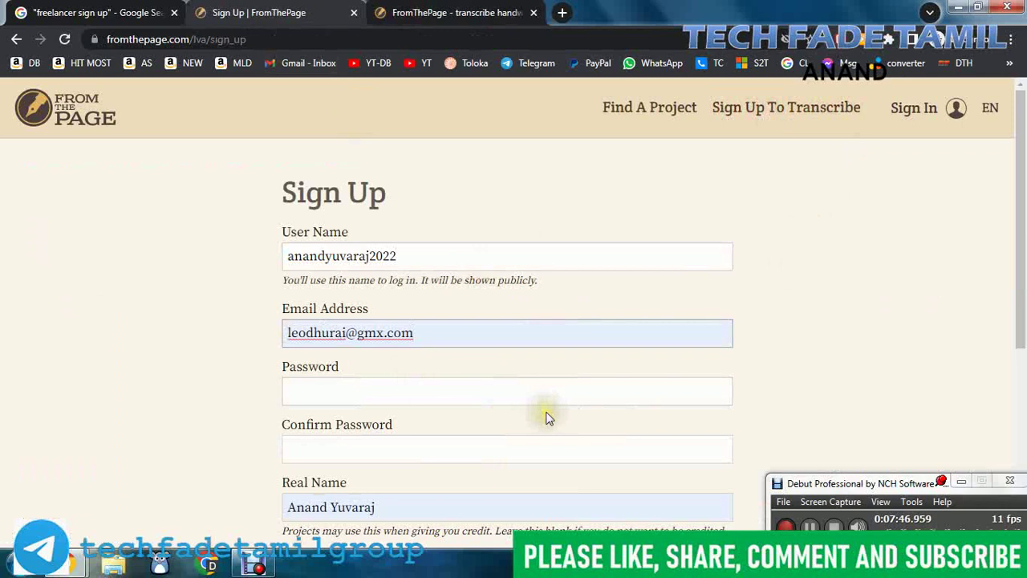
Step: Enter and confirm the account password, pass the robot check, and create the account
left_click(485, 397)
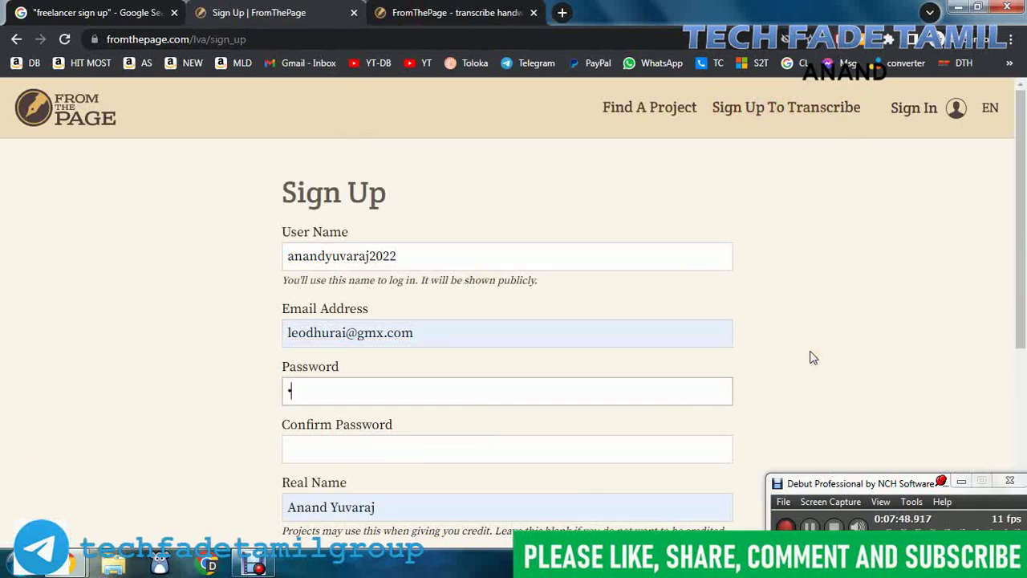
key("Tab")
scroll(827, 337, "down", 3)
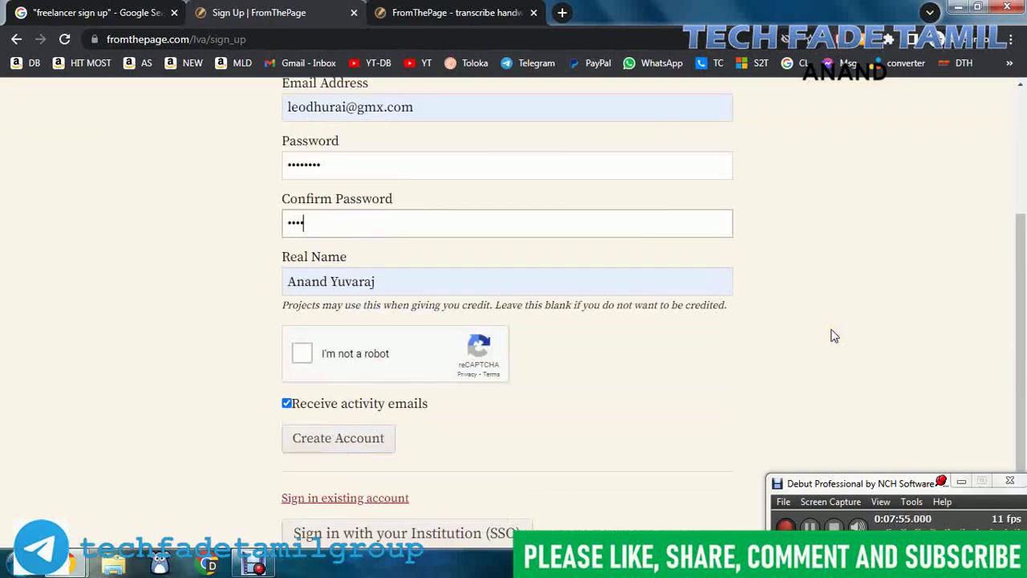
type("*")
key("Tab")
key("Tab")
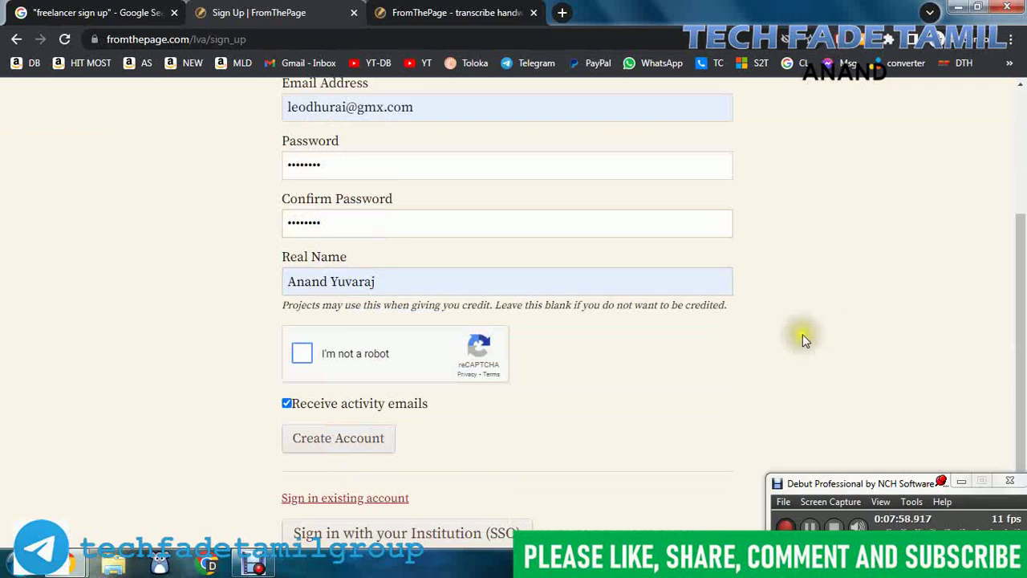
left_click(303, 357)
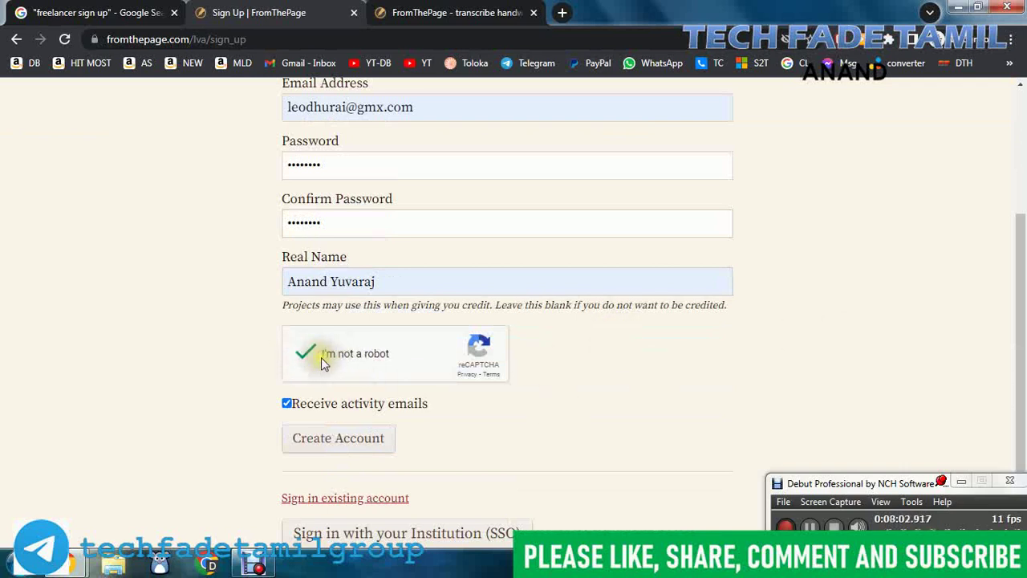
left_click(360, 446)
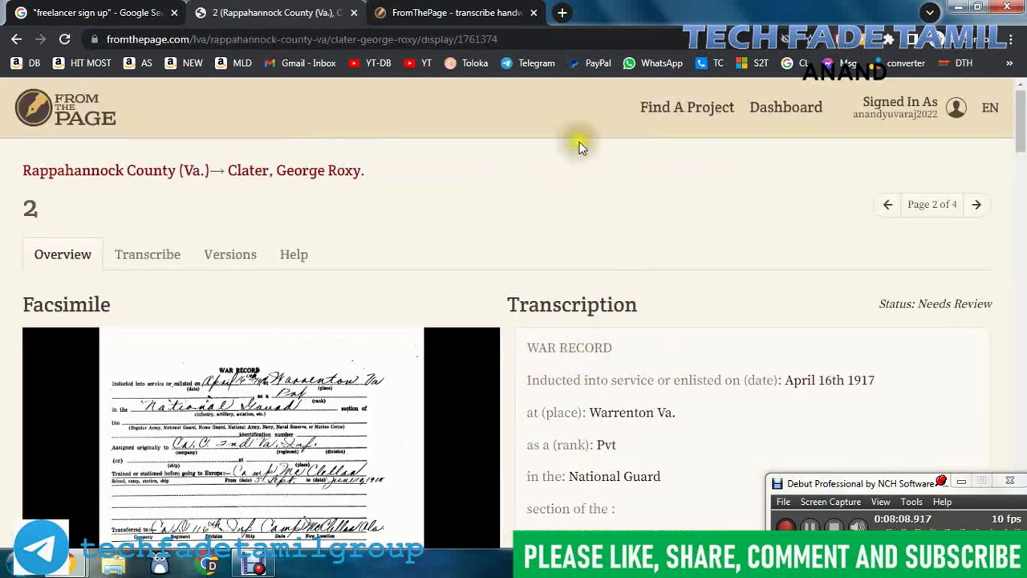
Step: Scroll the now signed-in war record page and go to the Collaborator Dashboard
scroll(851, 255, "down", 4)
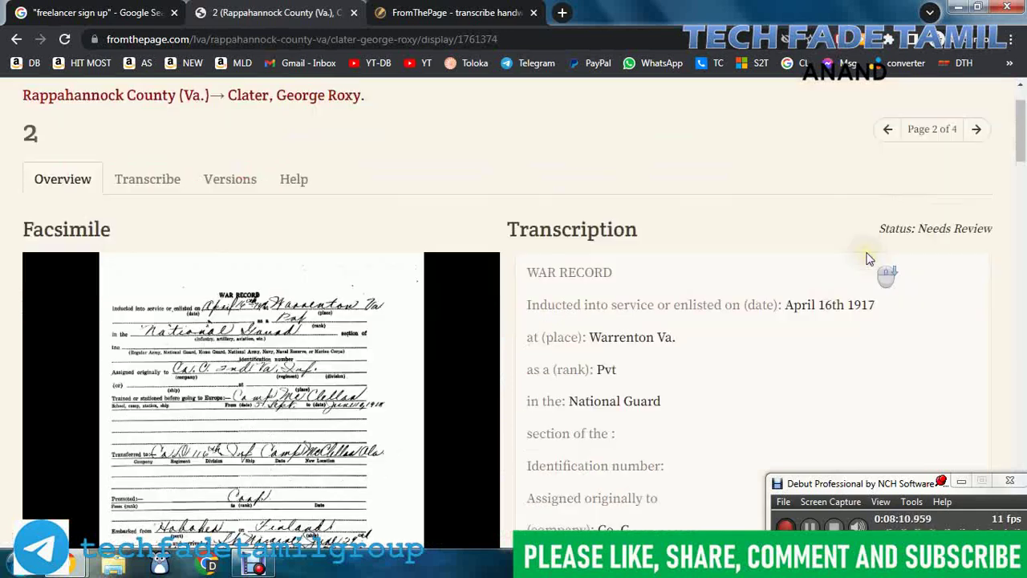
scroll(707, 287, "up", 4)
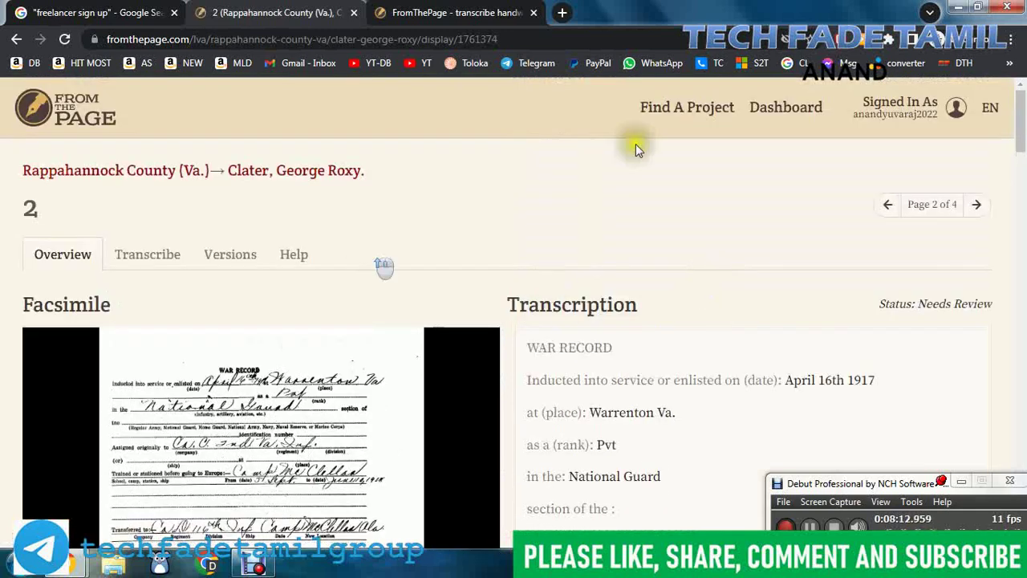
left_click(794, 115)
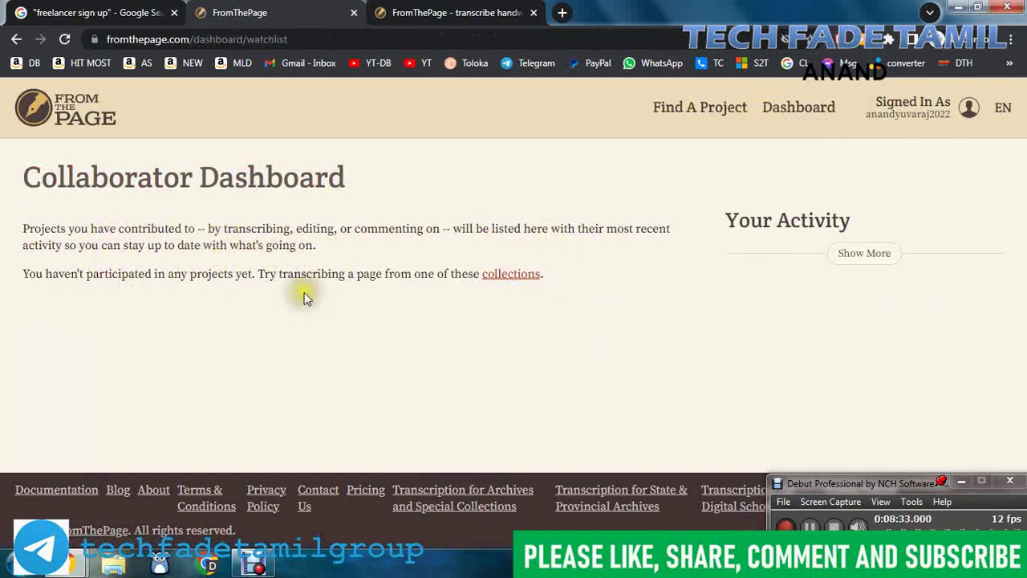
Step: Browse the collections and start transcribing page 1 of Cameron Family Papers' Correspondence, 1786
left_click(511, 276)
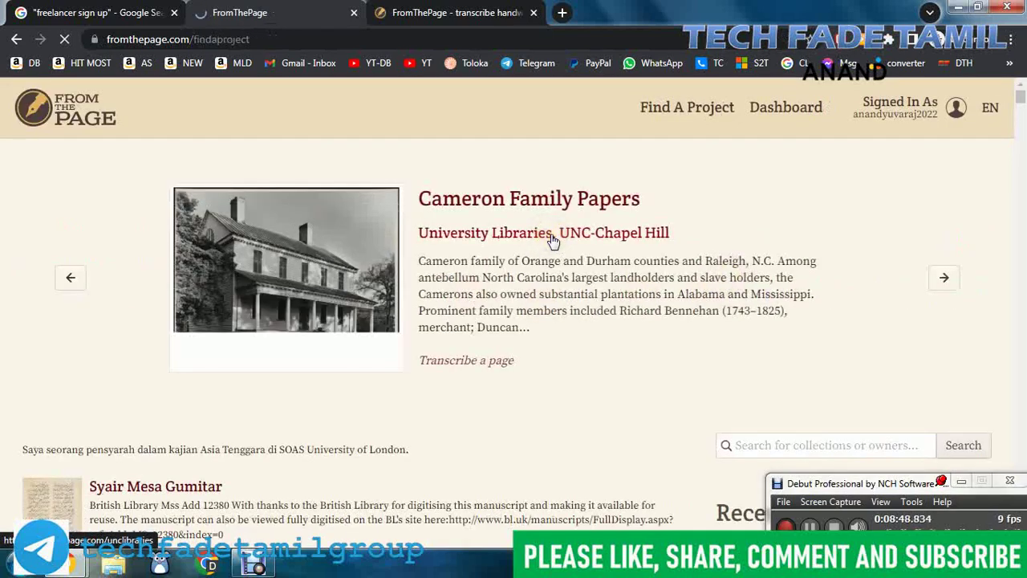
left_click(481, 365)
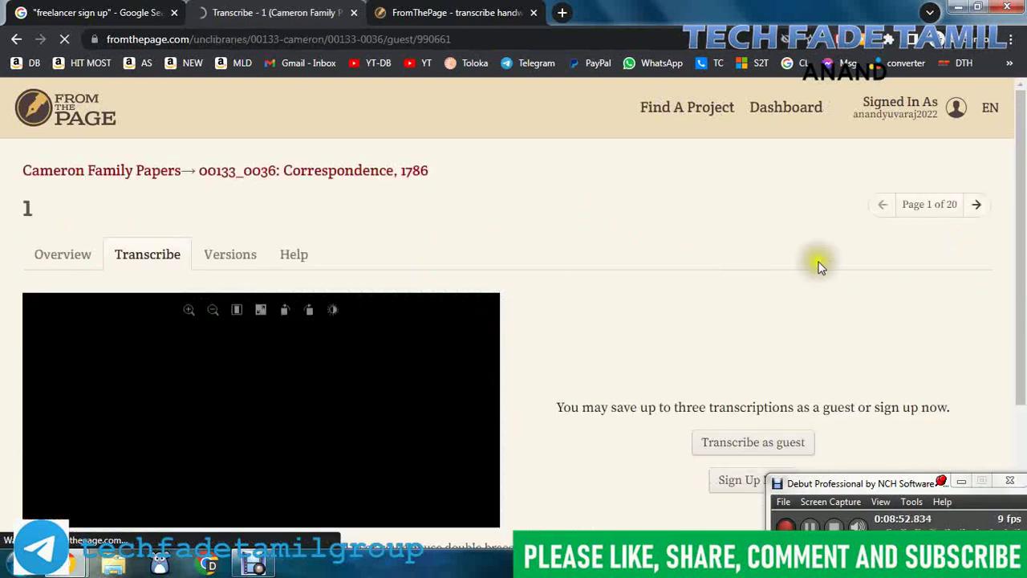
scroll(821, 265, "down", 2)
Step: Zoom the image viewer in and out to inspect the handwritten 1786 letter
mouse_move(298, 272)
scroll(594, 349, "up", 1)
scroll(275, 331, "up", 4)
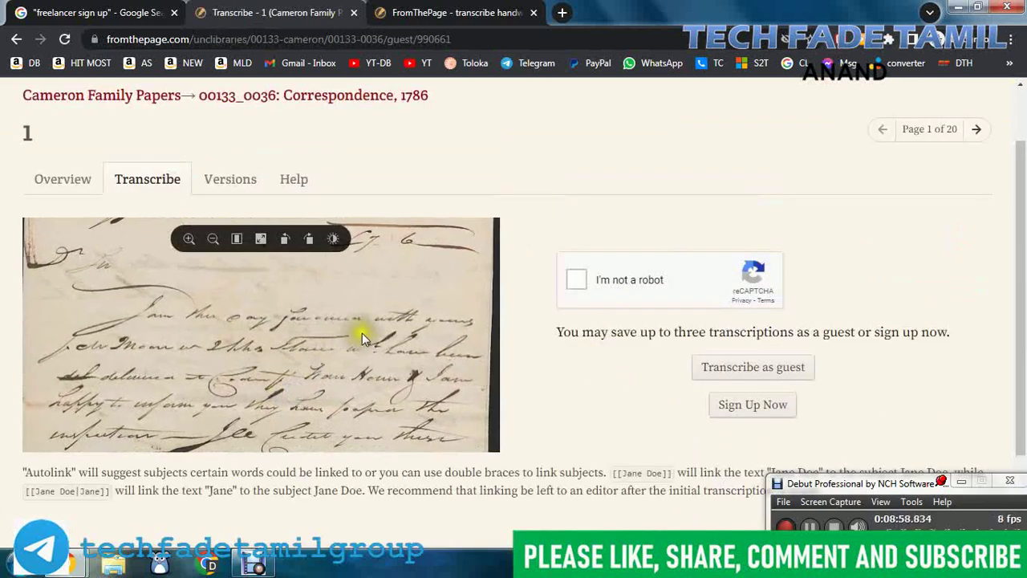
scroll(379, 338, "down", 3)
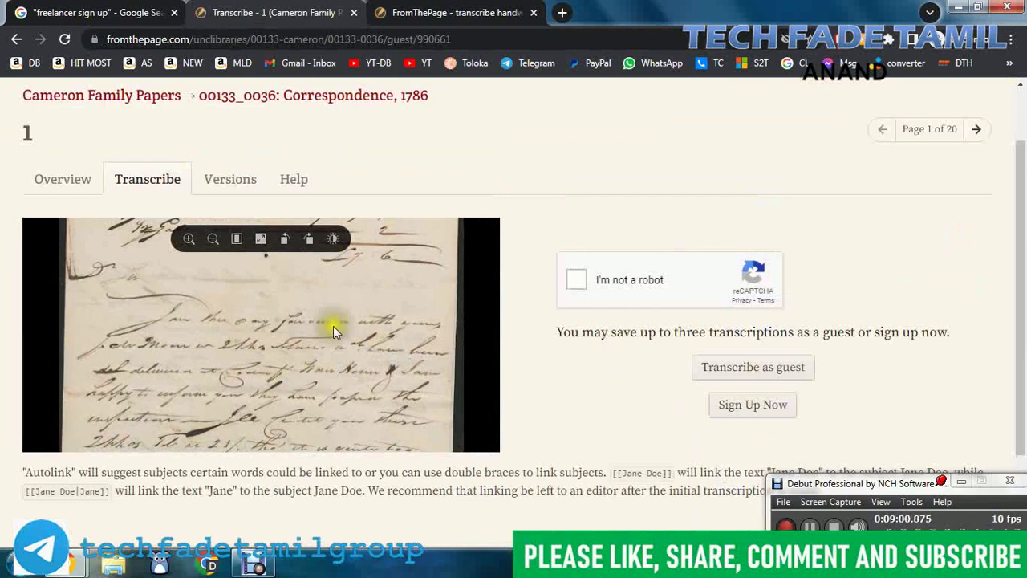
scroll(357, 324, "down", 3)
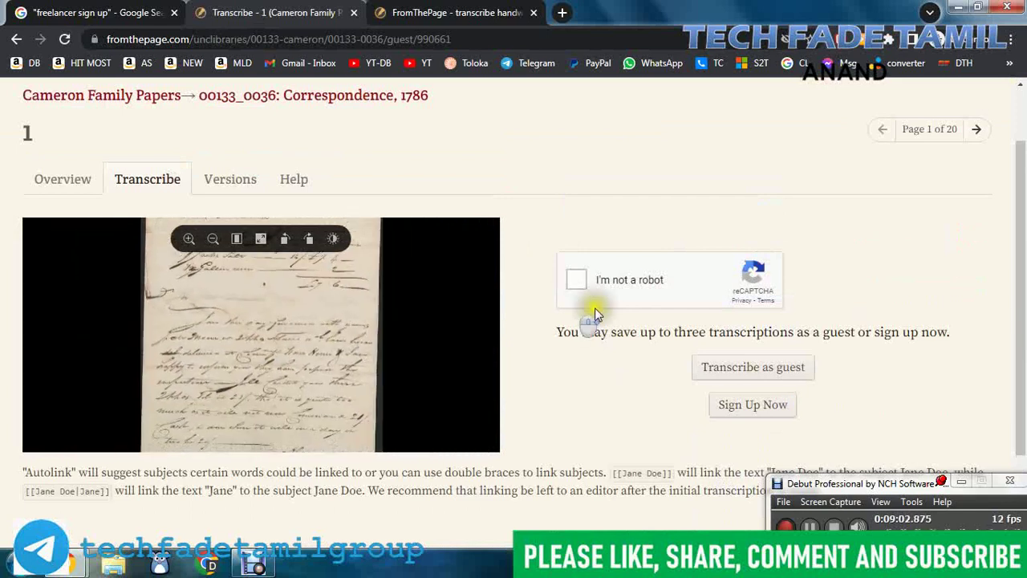
scroll(899, 355, "up", 1)
scroll(907, 353, "down", 2)
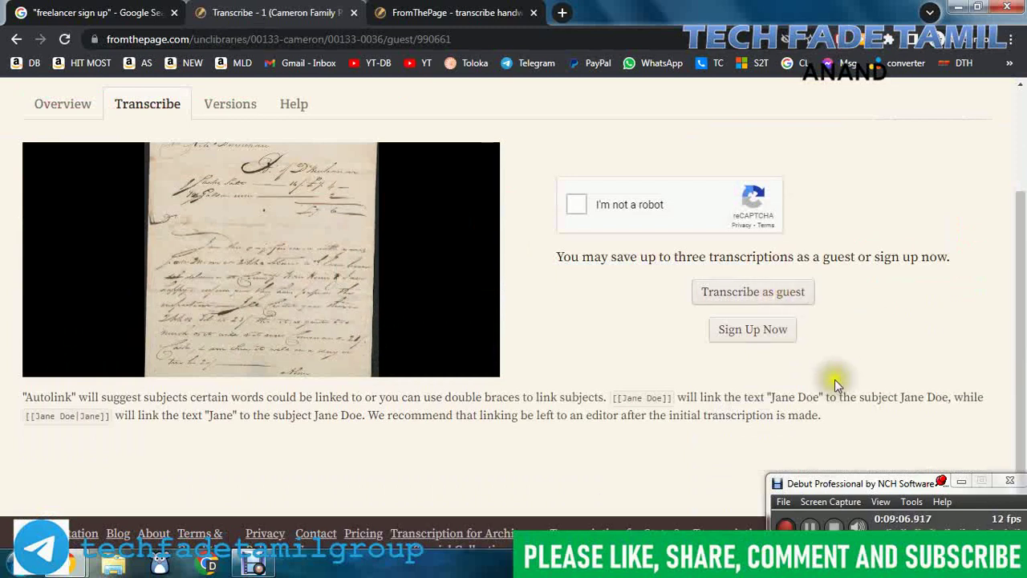
scroll(804, 332, "up", 2)
scroll(907, 369, "down", 2)
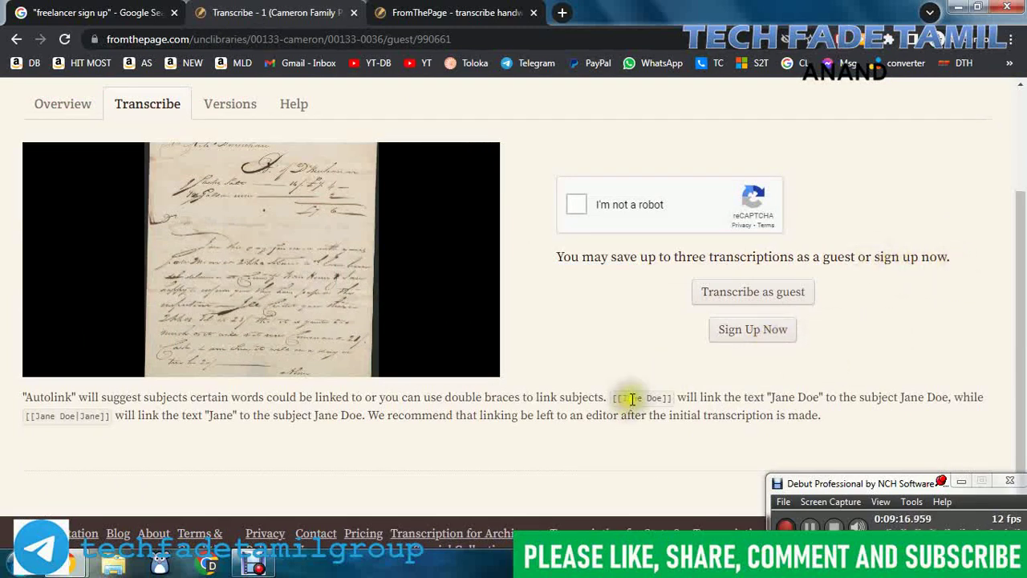
scroll(860, 331, "up", 2)
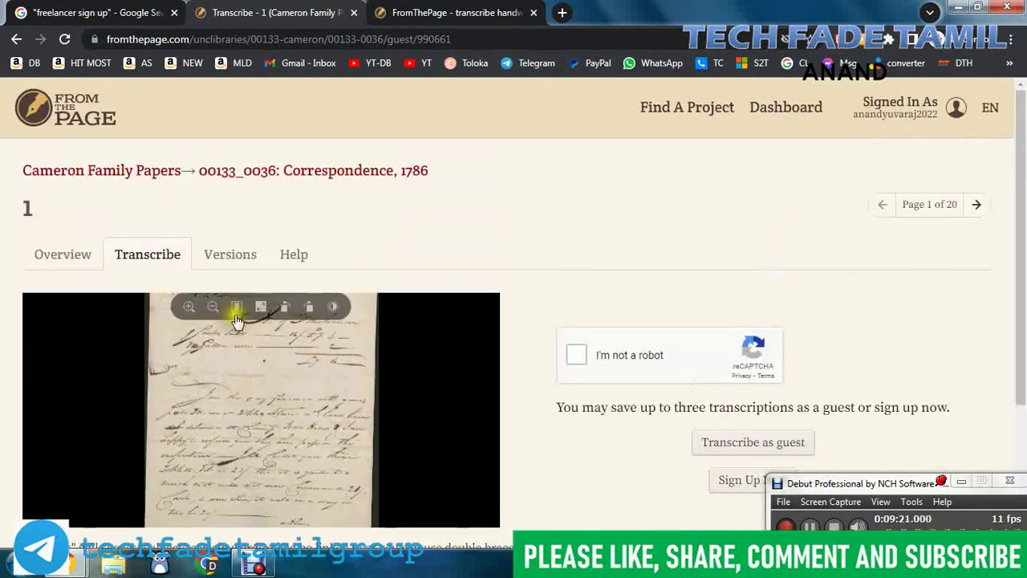
scroll(804, 276, "down", 2)
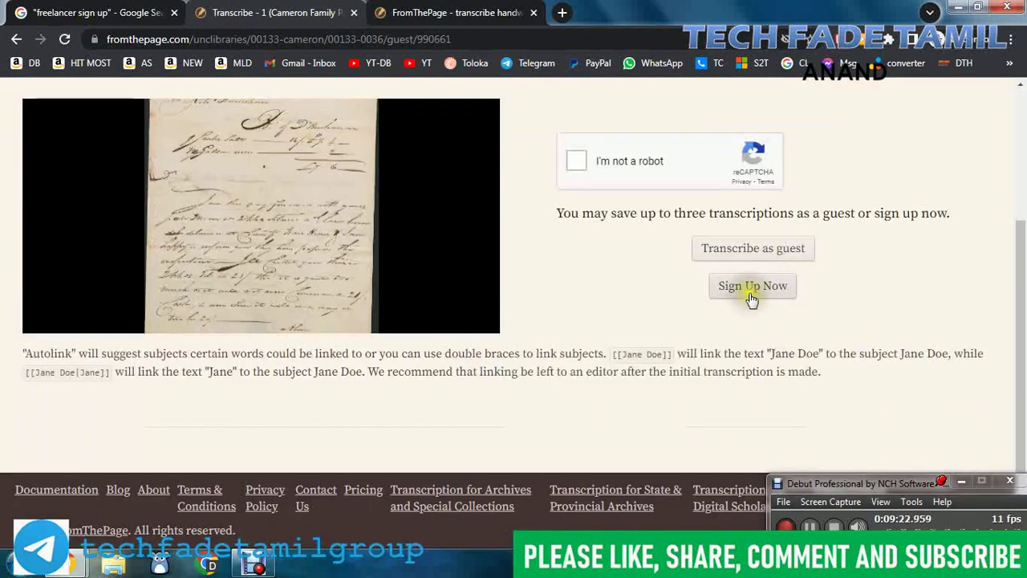
Step: Tick the robot check, choose Sign Up Now, and dismiss the 'You are already signed in' notice
left_click(576, 160)
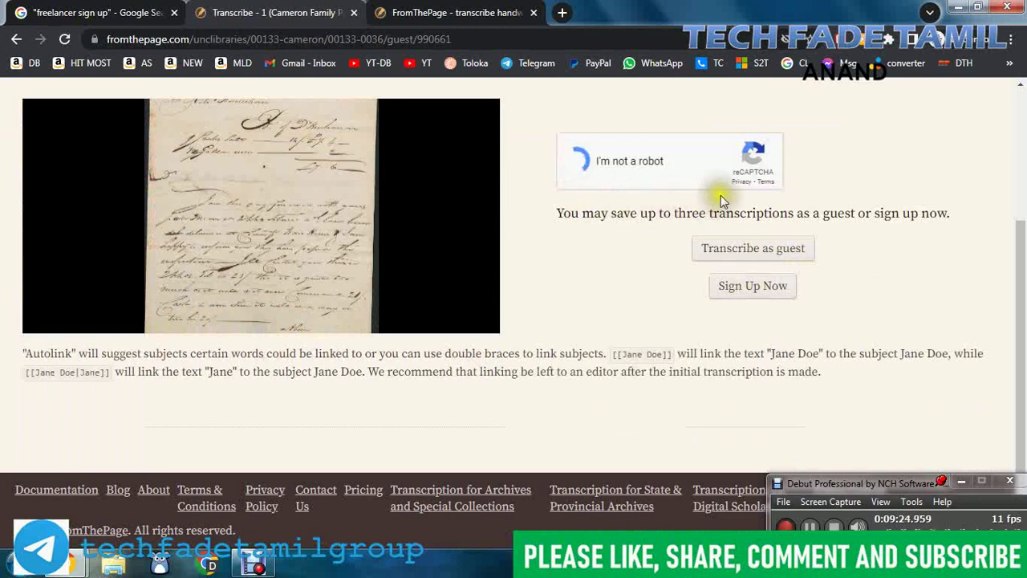
left_click(753, 287)
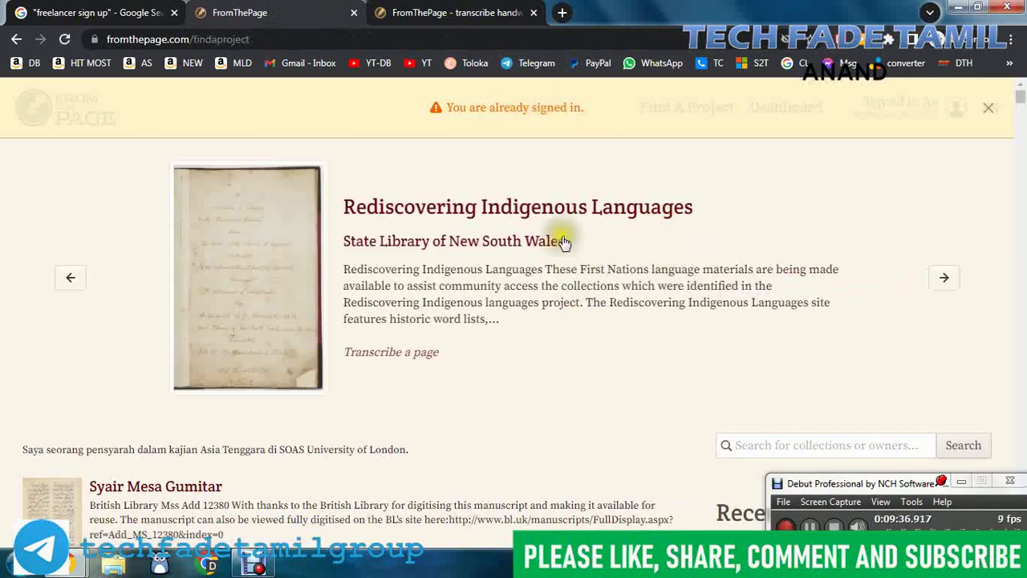
left_click(987, 111)
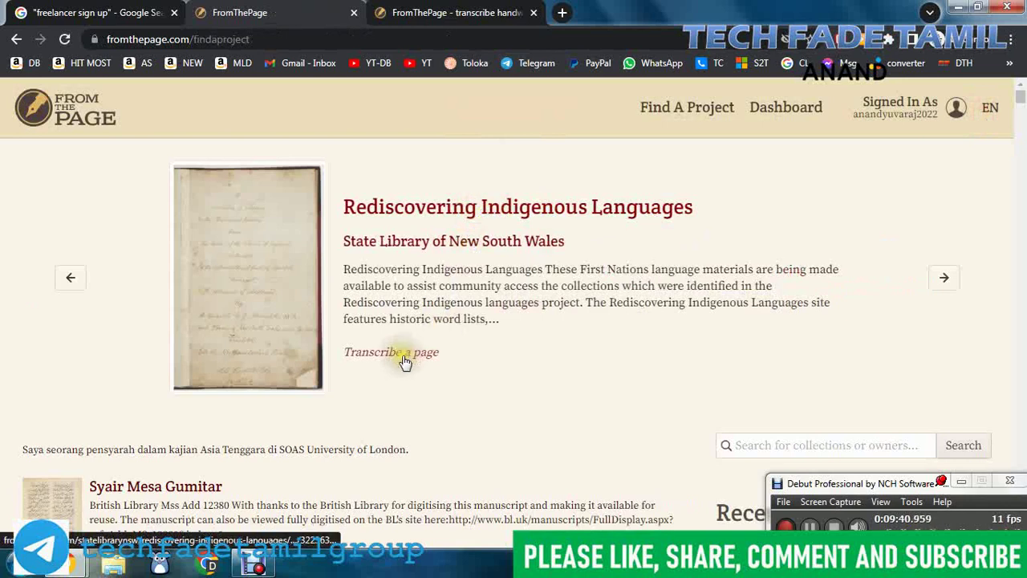
scroll(629, 369, "down", 3)
scroll(603, 367, "up", 3)
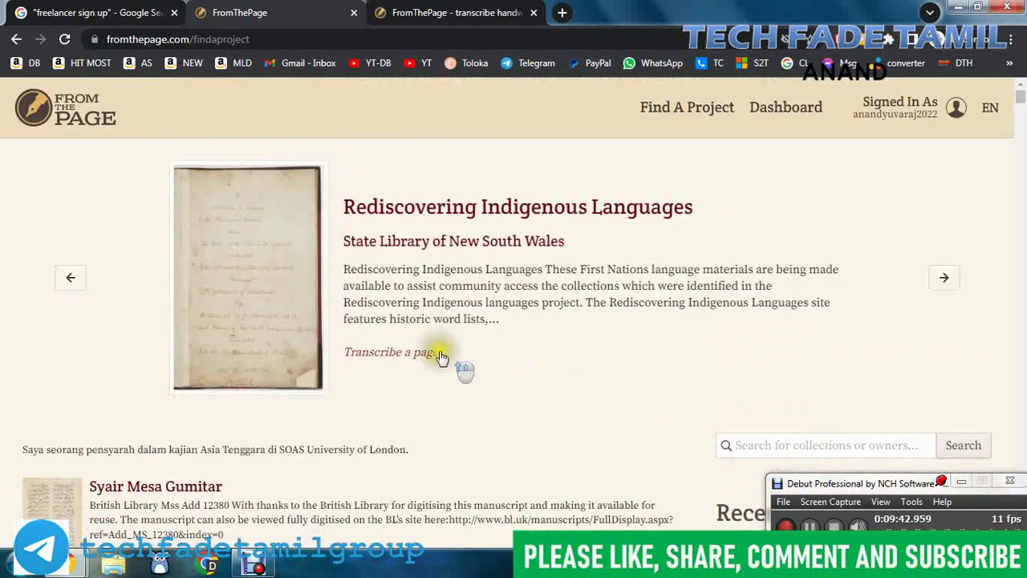
Step: Start transcribing page FL821176 of the Mitchell field book and pass the reCAPTCHA 'I'm not a robot' check
left_click(425, 353)
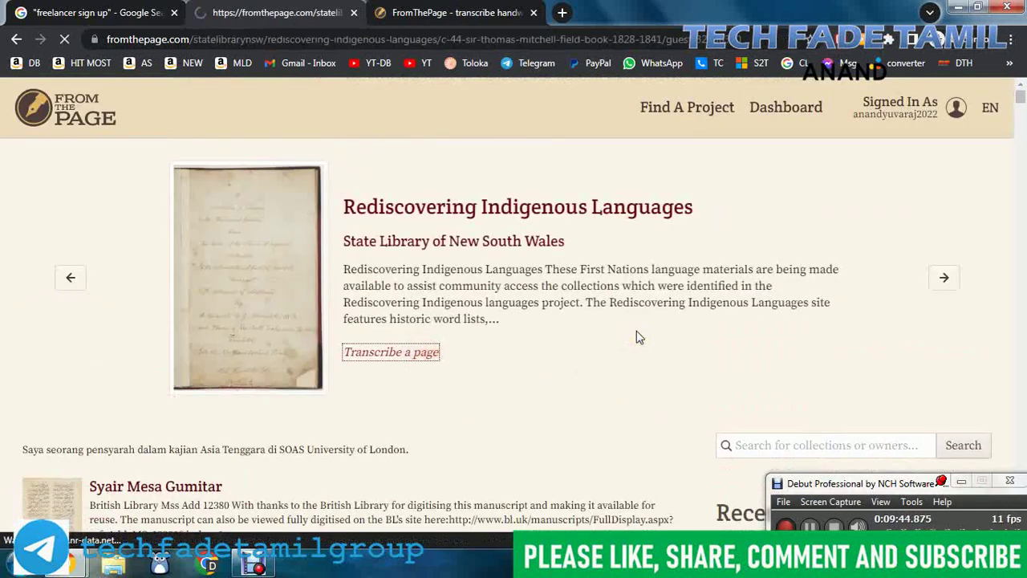
scroll(535, 325, "down", 2)
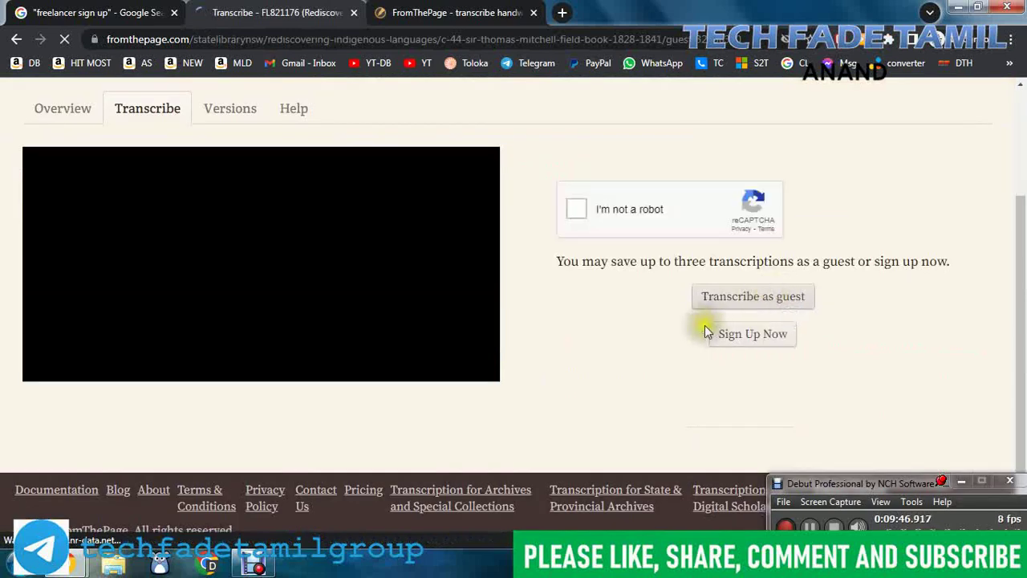
left_click(576, 208)
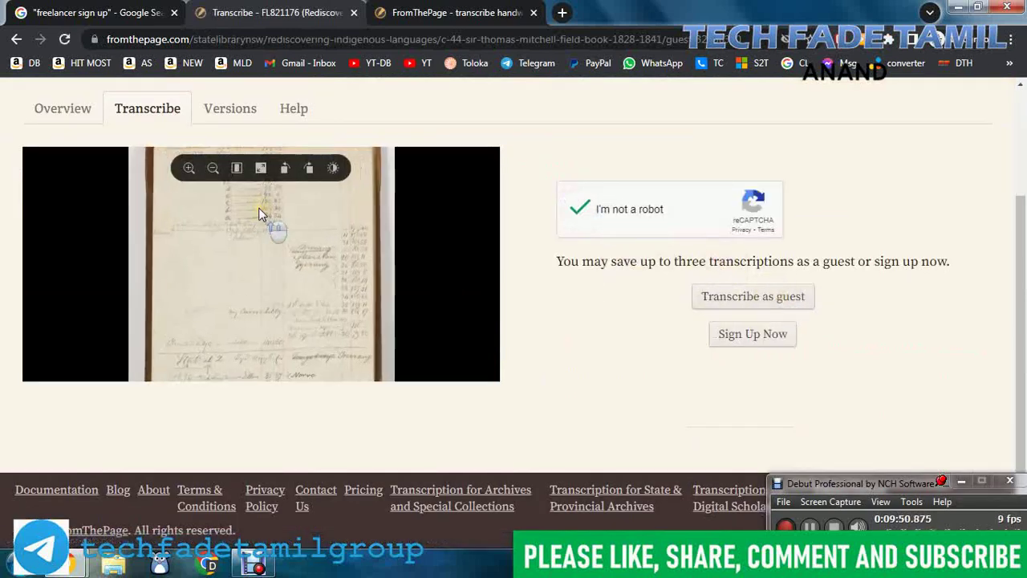
Step: Zoom and pan the manuscript page image to show its top rows
scroll(261, 211, "up", 5)
left_click_drag(330, 269, 328, 328)
scroll(260, 275, "up", 1)
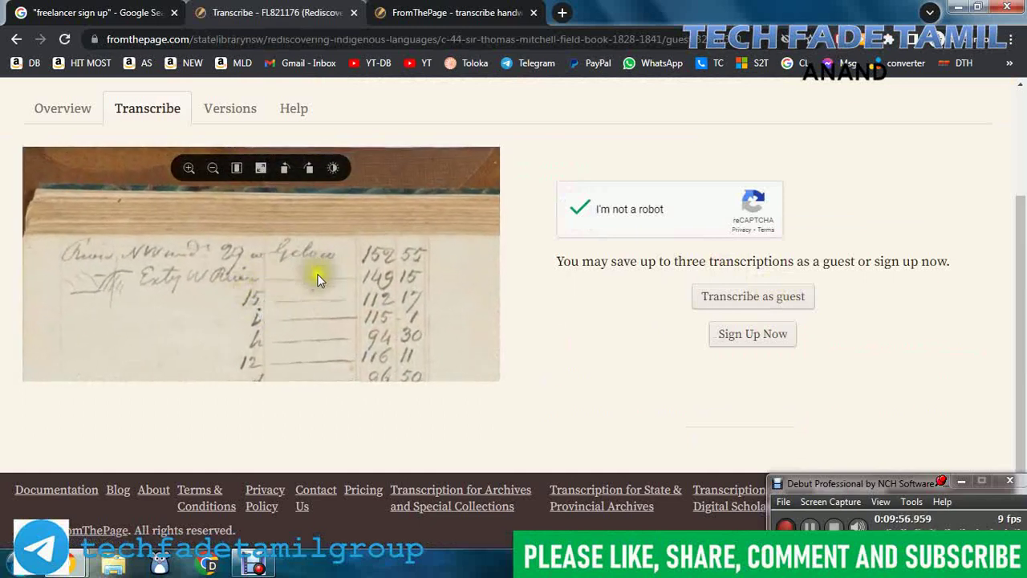
left_click_drag(325, 285, 328, 270)
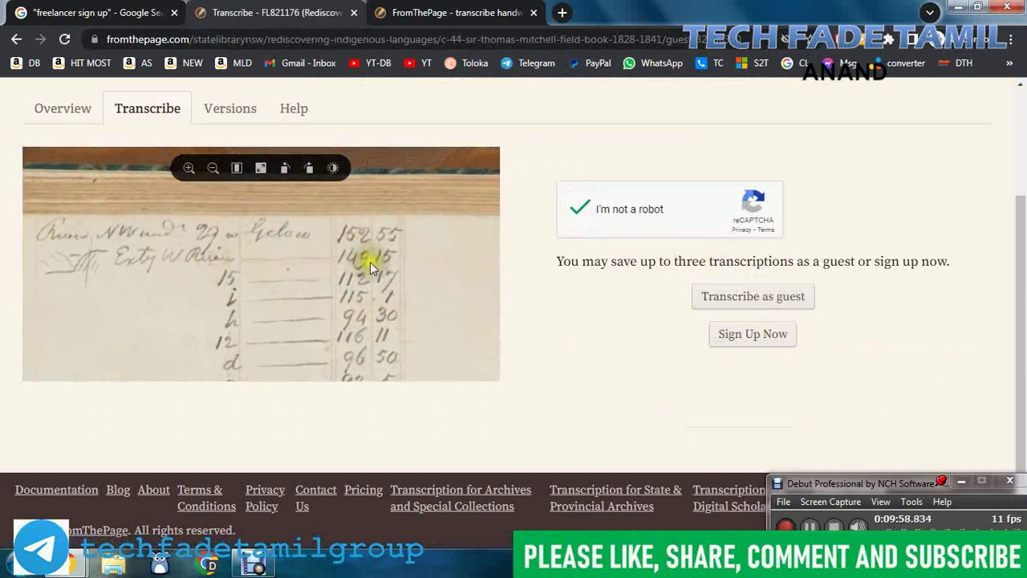
scroll(396, 289, "down", 4)
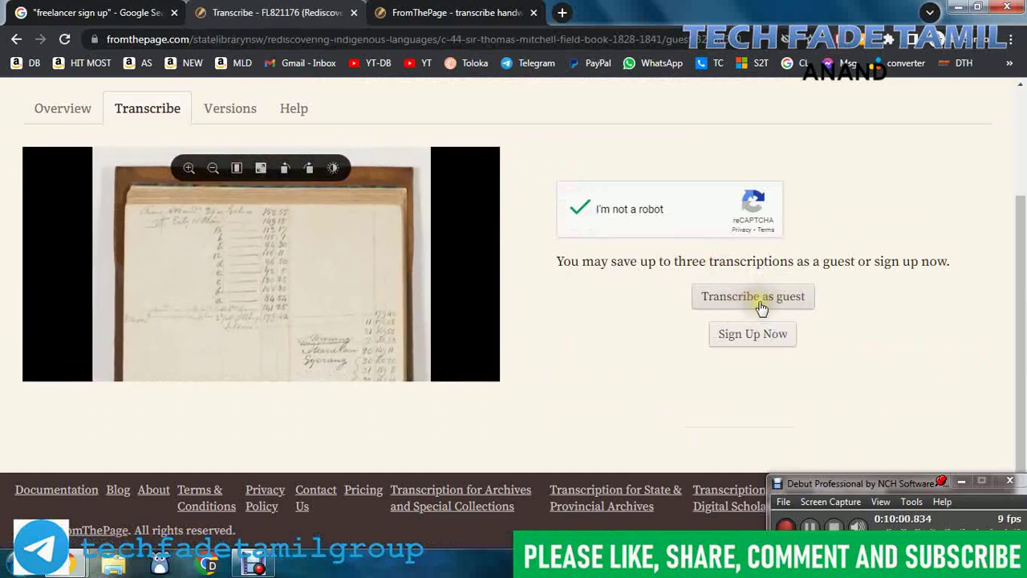
Step: Begin transcribing FL821176 as a guest and put the cursor in the empty transcription area
left_click(760, 305)
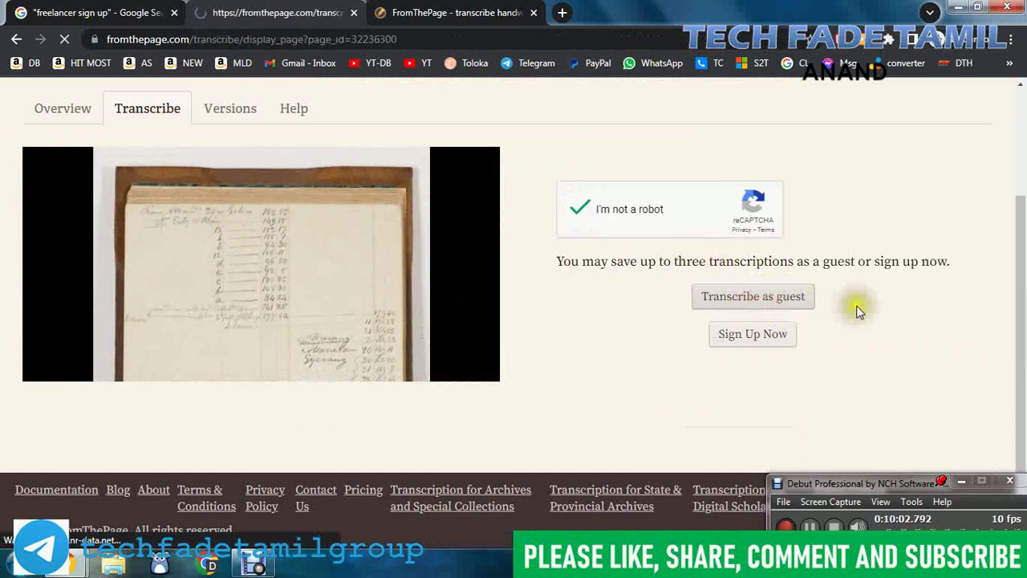
scroll(880, 227, "down", 2)
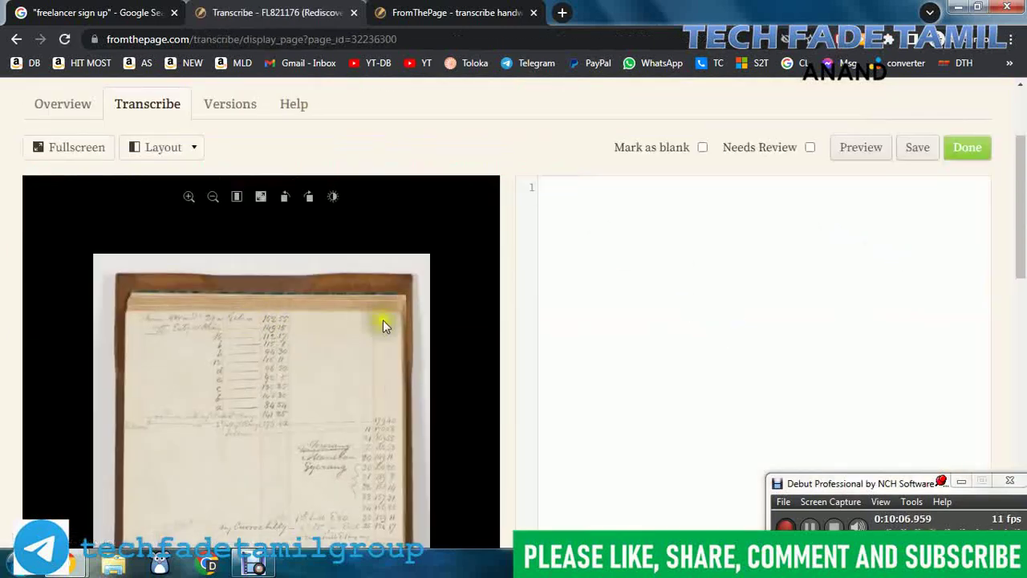
left_click(566, 189)
Step: Scroll through the transcription conventions below the editor and back up to the top
scroll(278, 328, "up", 3)
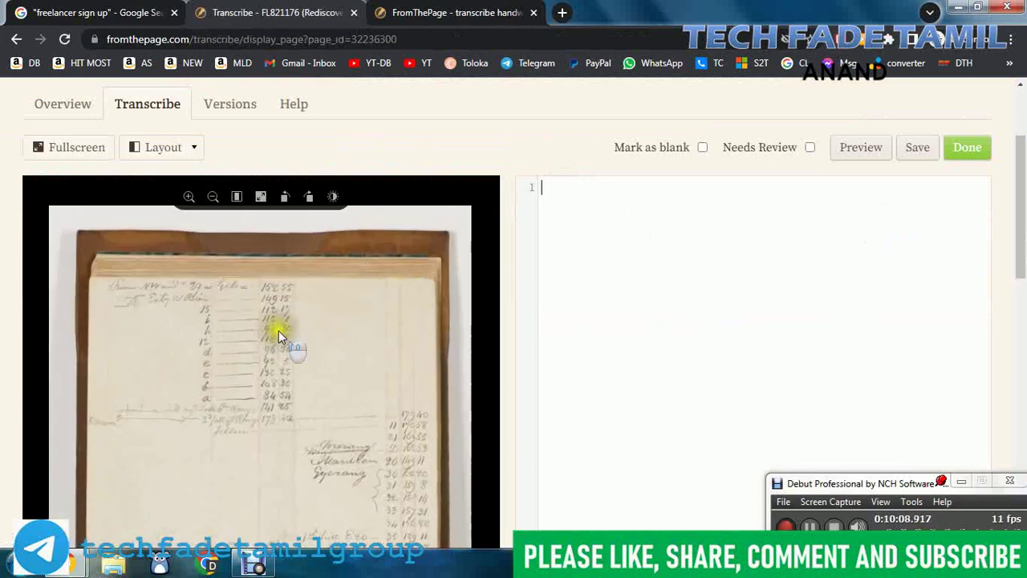
scroll(241, 321, "down", 3)
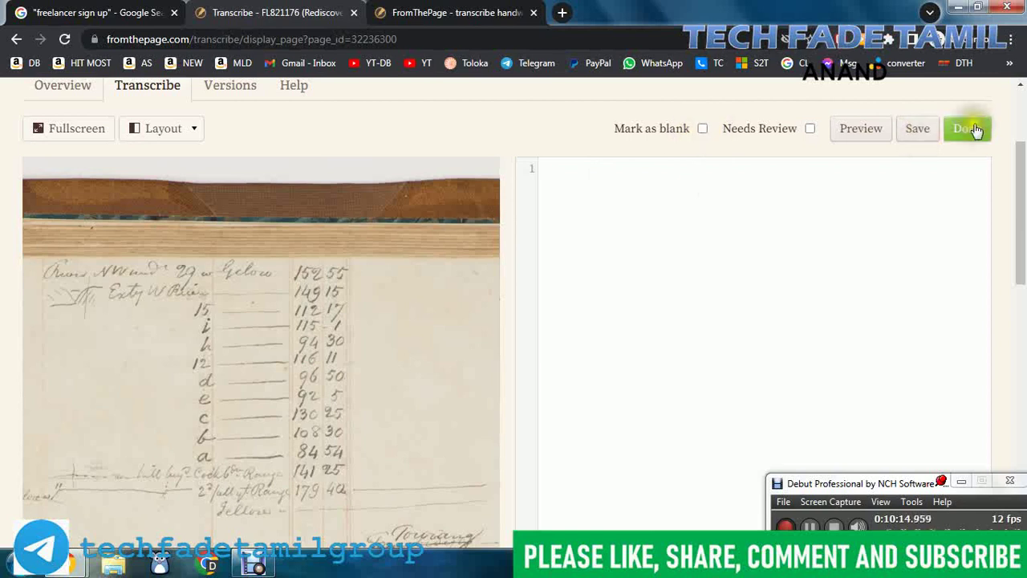
scroll(1008, 285, "down", 5)
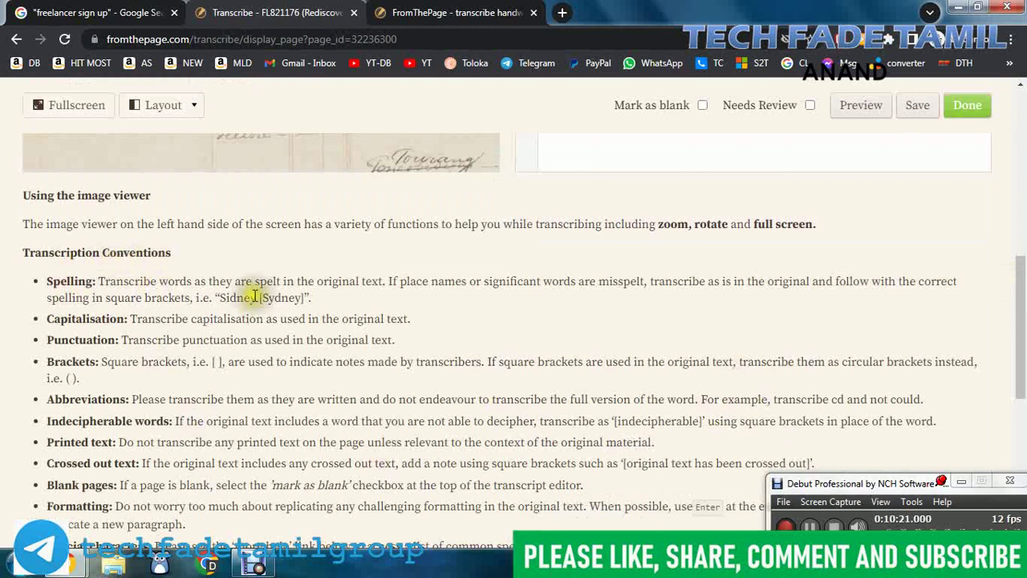
scroll(257, 309, "down", 1)
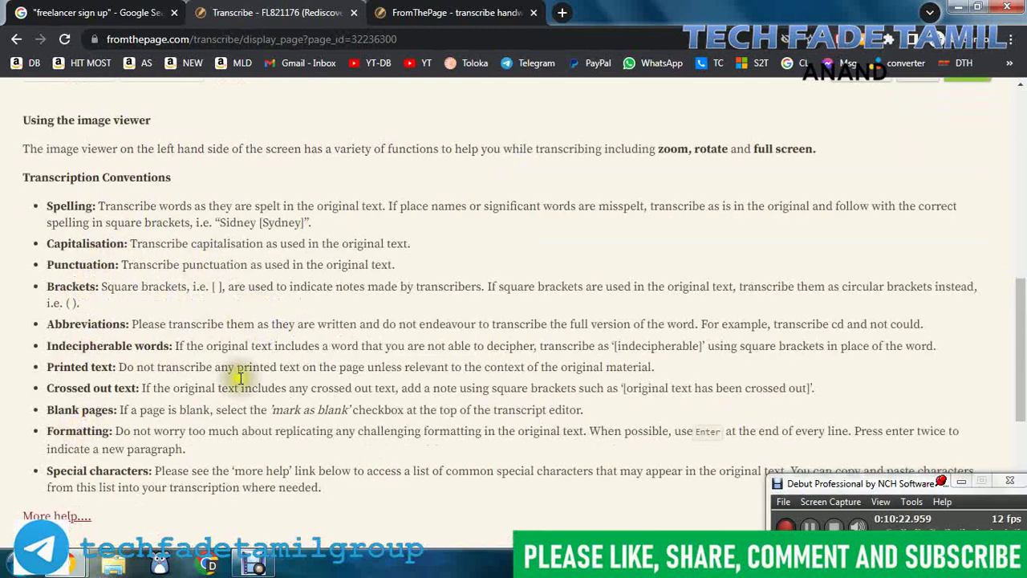
scroll(585, 348, "down", 3)
scroll(662, 332, "up", 1)
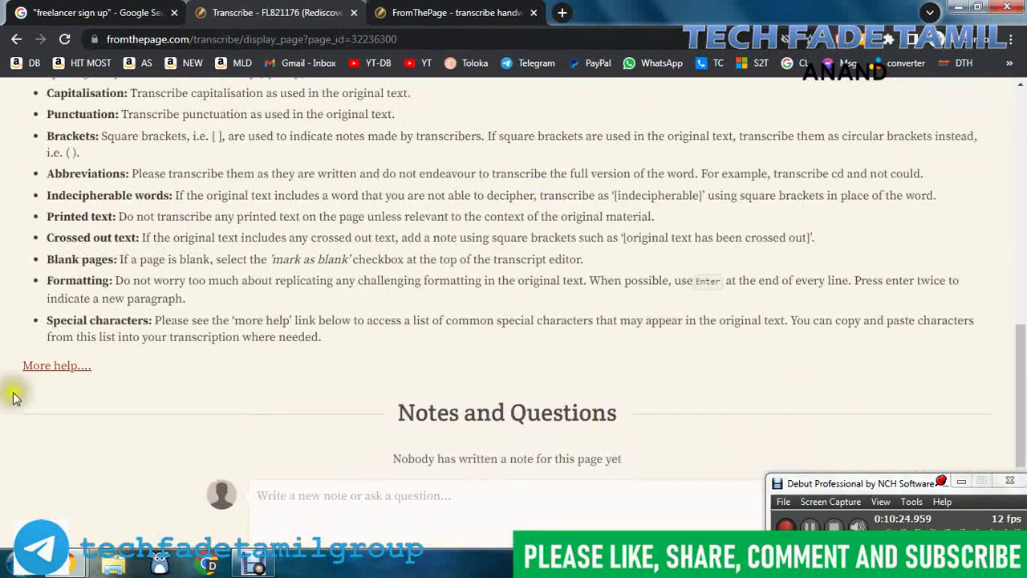
scroll(615, 344, "up", 10)
mouse_move(374, 344)
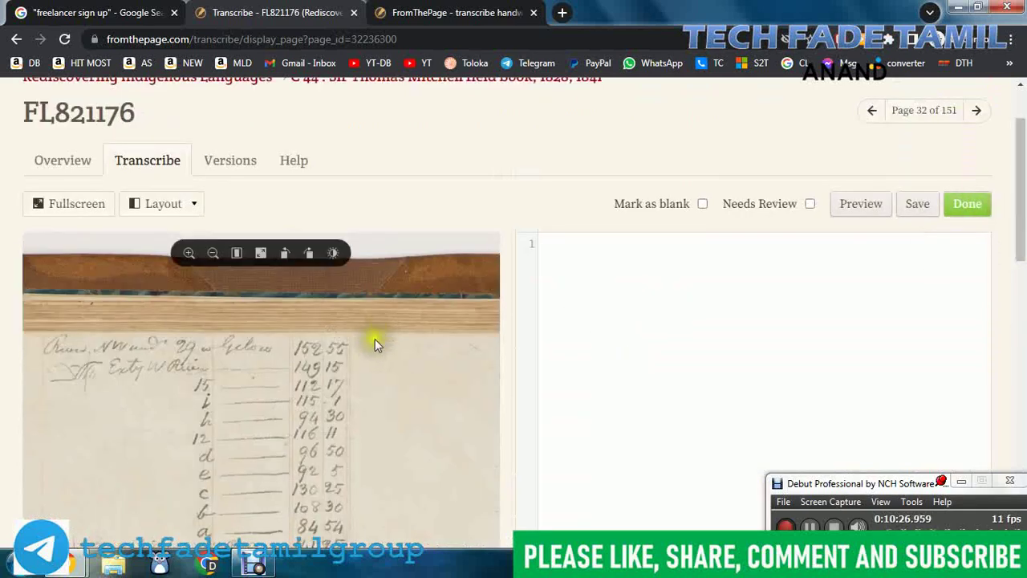
scroll(567, 374, "down", 1)
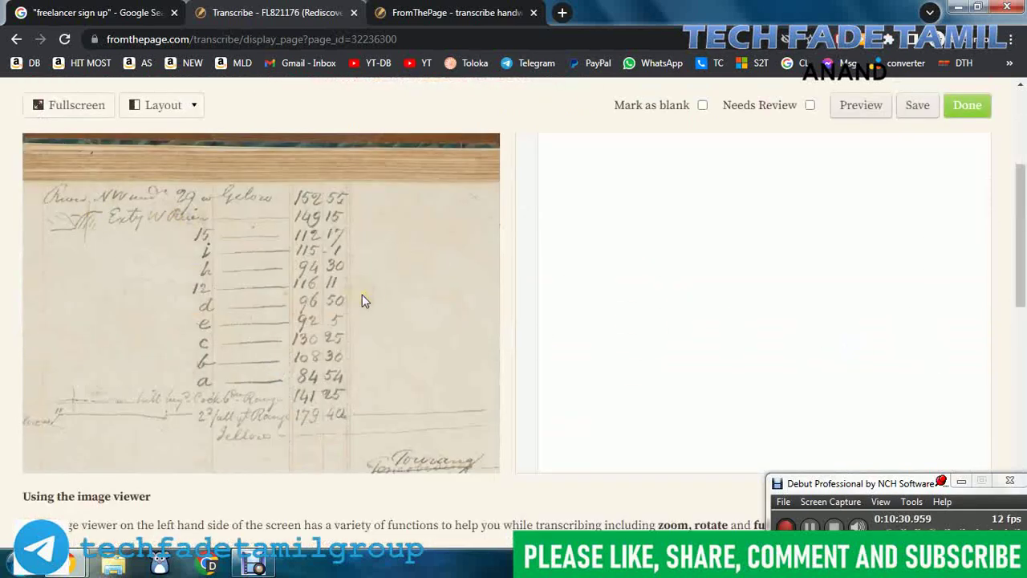
scroll(662, 270, "up", 2)
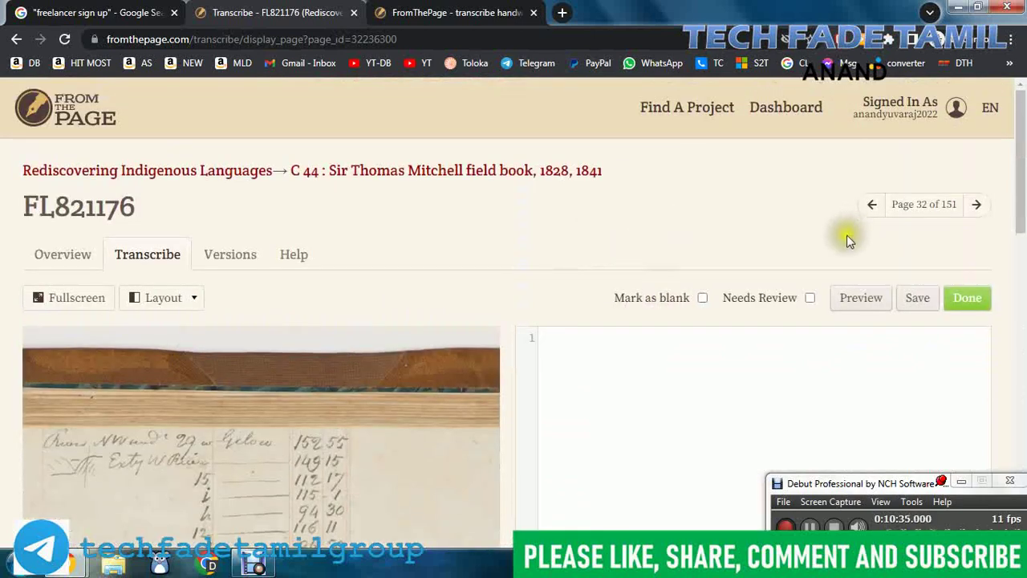
Step: View the account's profile page from the Signed In As menu, then go to the Dashboard
left_click(918, 108)
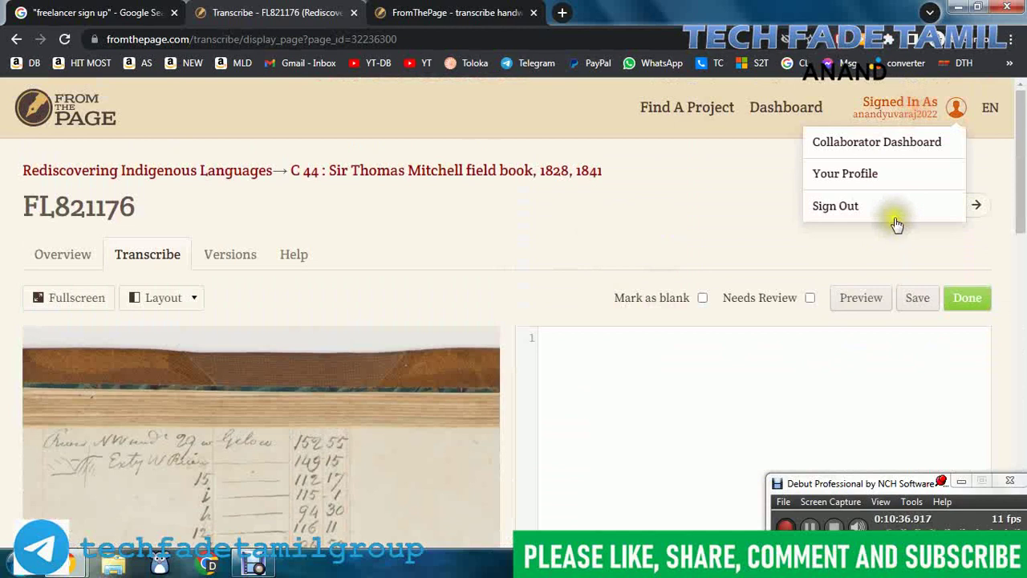
left_click(865, 175)
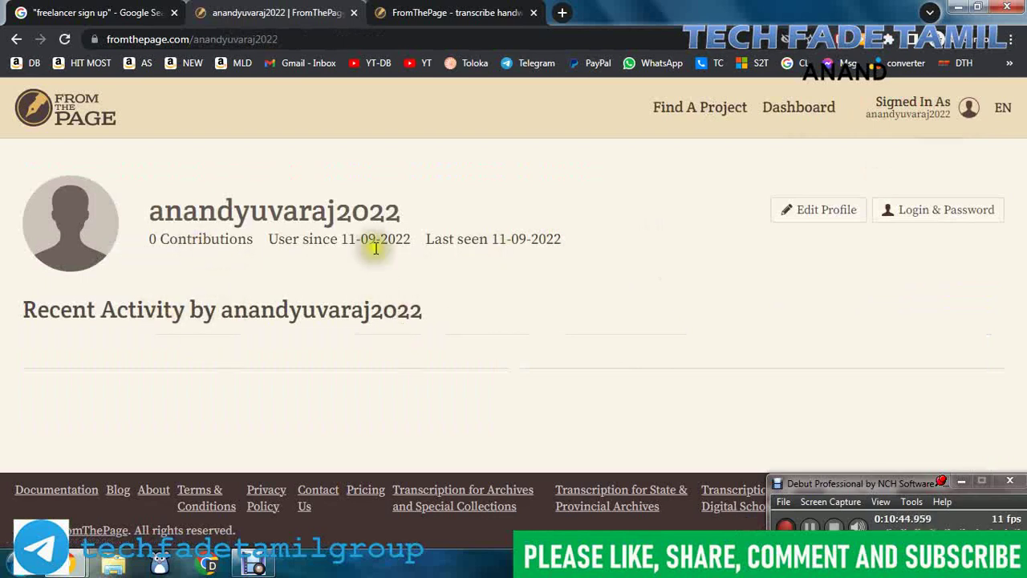
left_click(810, 109)
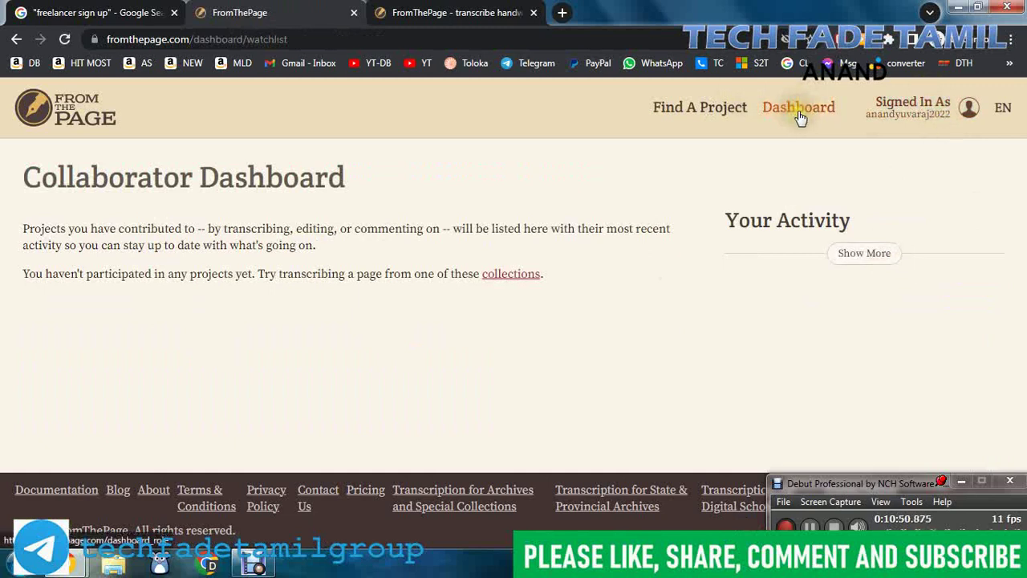
Step: Open the Collaborator Dashboard, revisit the profile, and return to the Dashboard
left_click(951, 111)
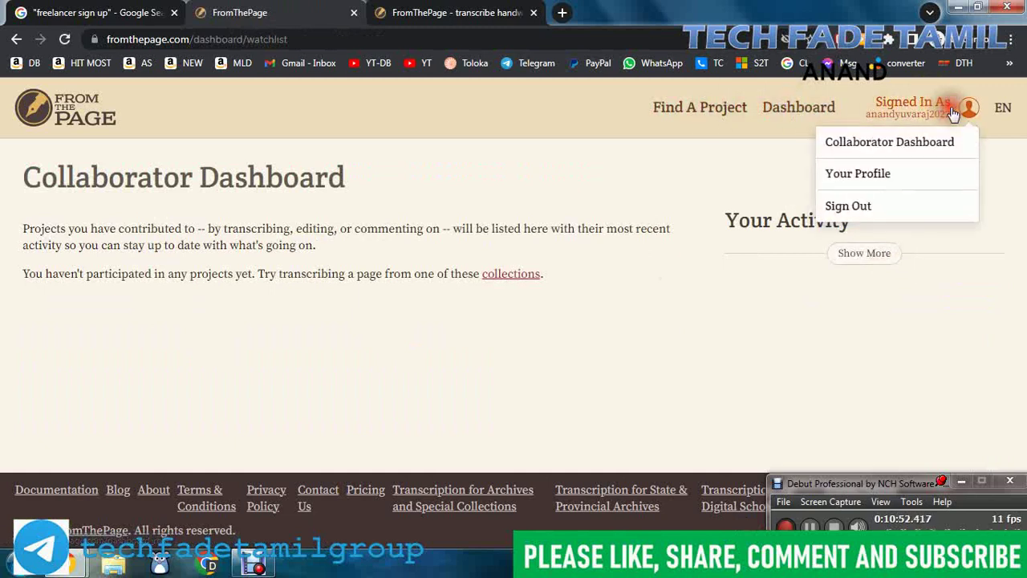
left_click(893, 150)
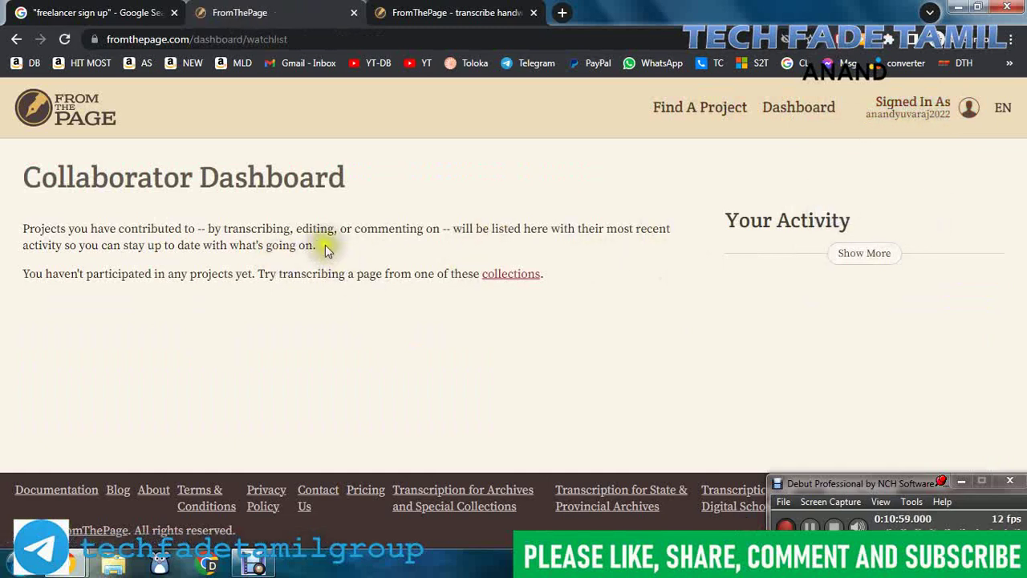
left_click(947, 108)
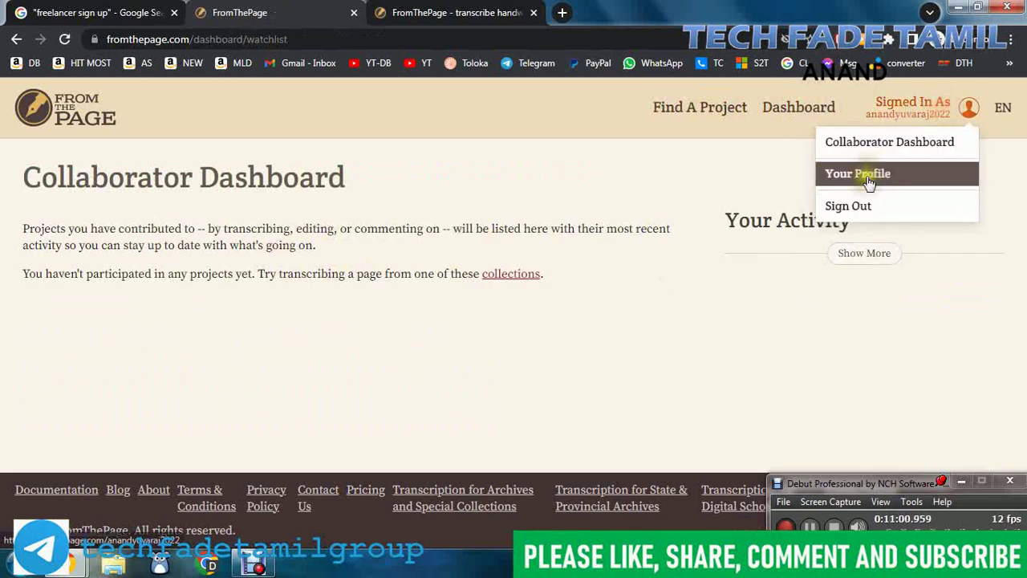
left_click(897, 177)
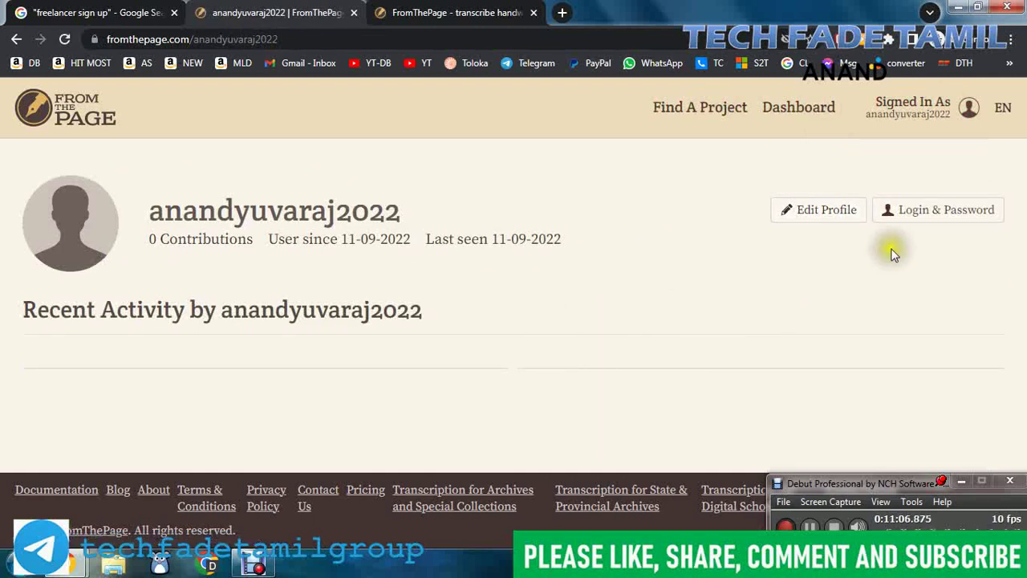
left_click(827, 113)
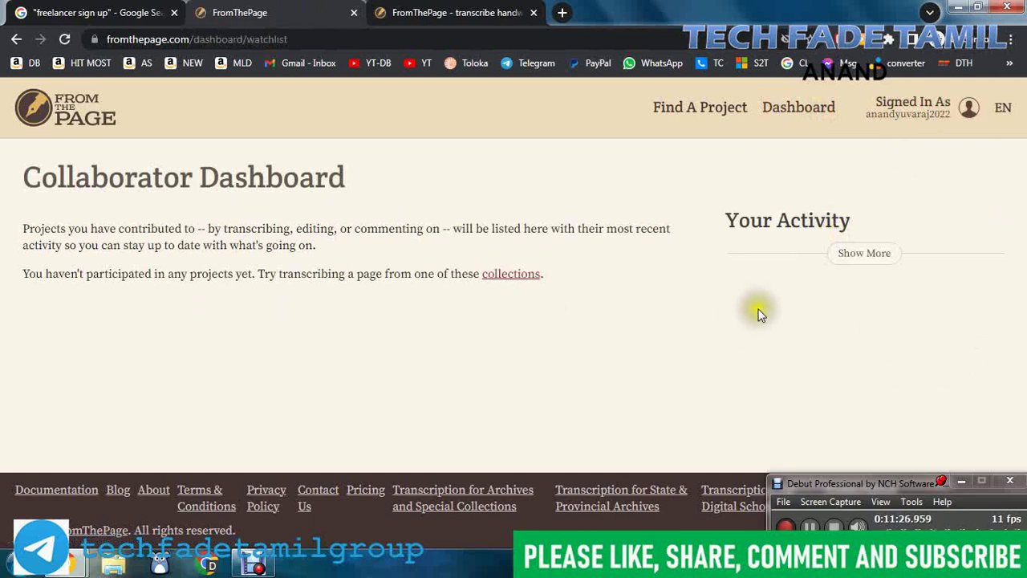
key("alt+Tab")
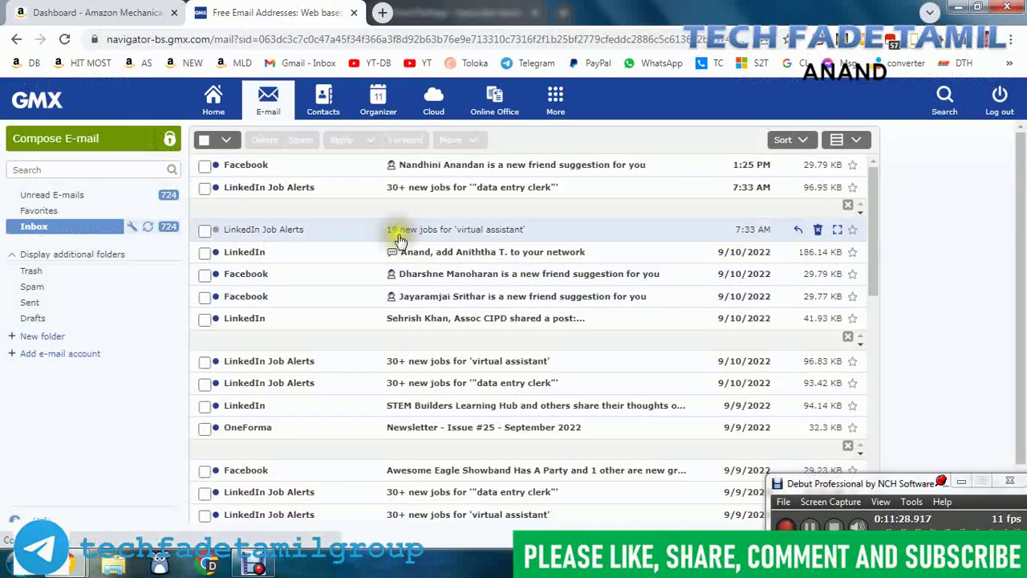
left_click(147, 226)
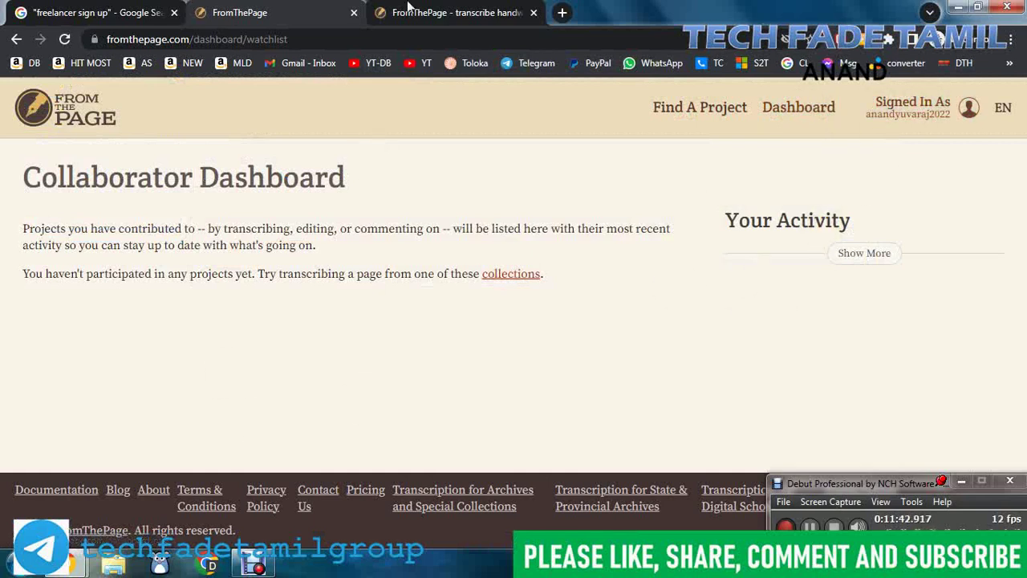
Step: Close the third browser tab with the FromThePage introduction
left_click(495, 8)
left_click(534, 12)
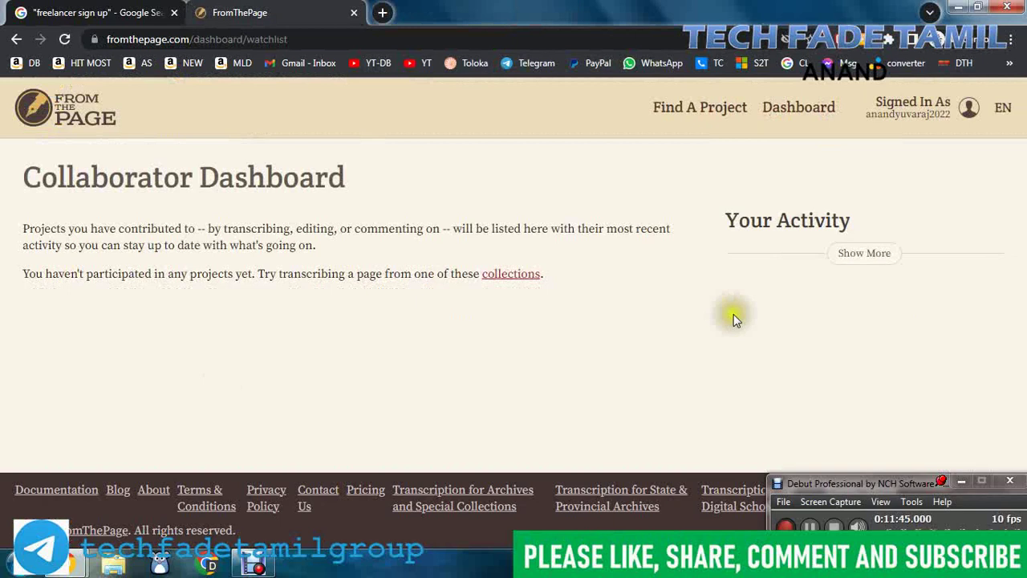